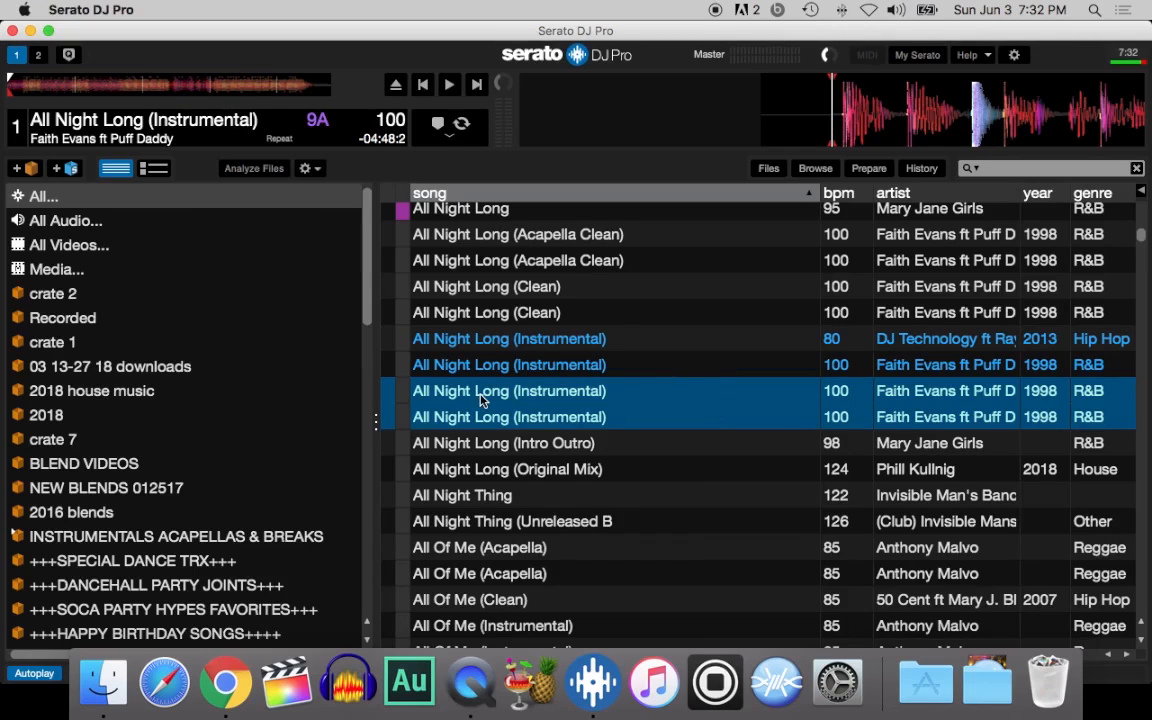
# Step: Open the file browser and navigate through the home folder's Desktop to the "files to delete" folder
pyautogui.click(769, 172)
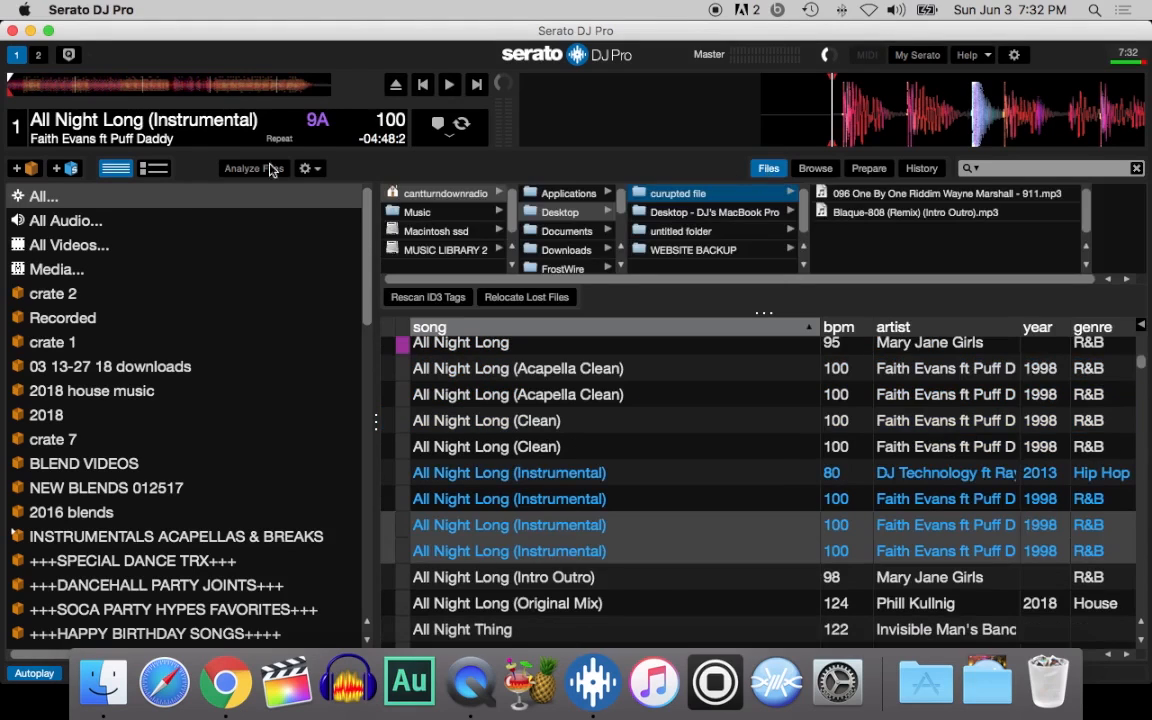
pyautogui.click(400, 210)
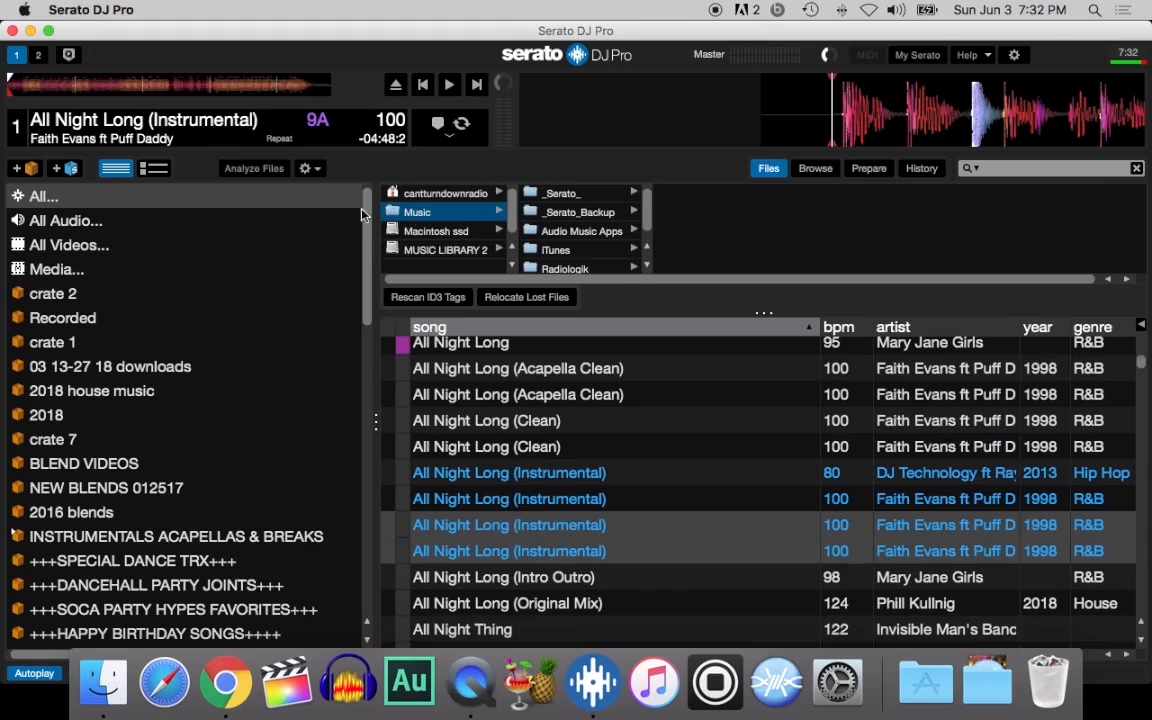
pyautogui.click(412, 194)
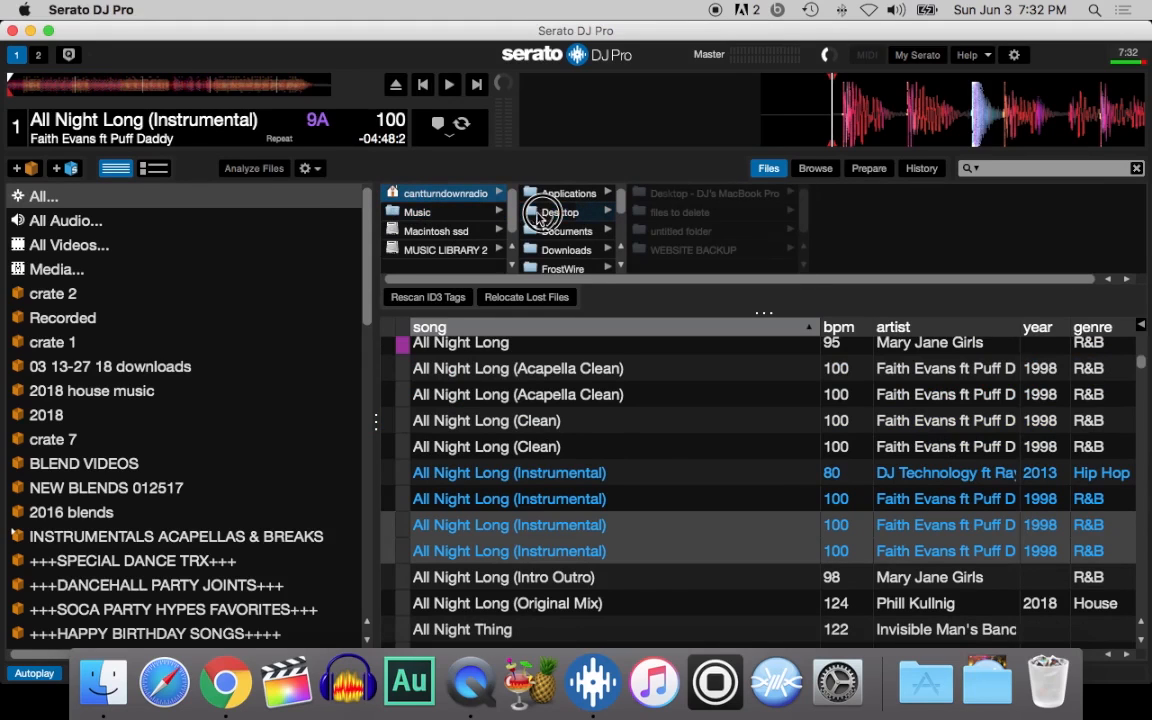
pyautogui.click(558, 213)
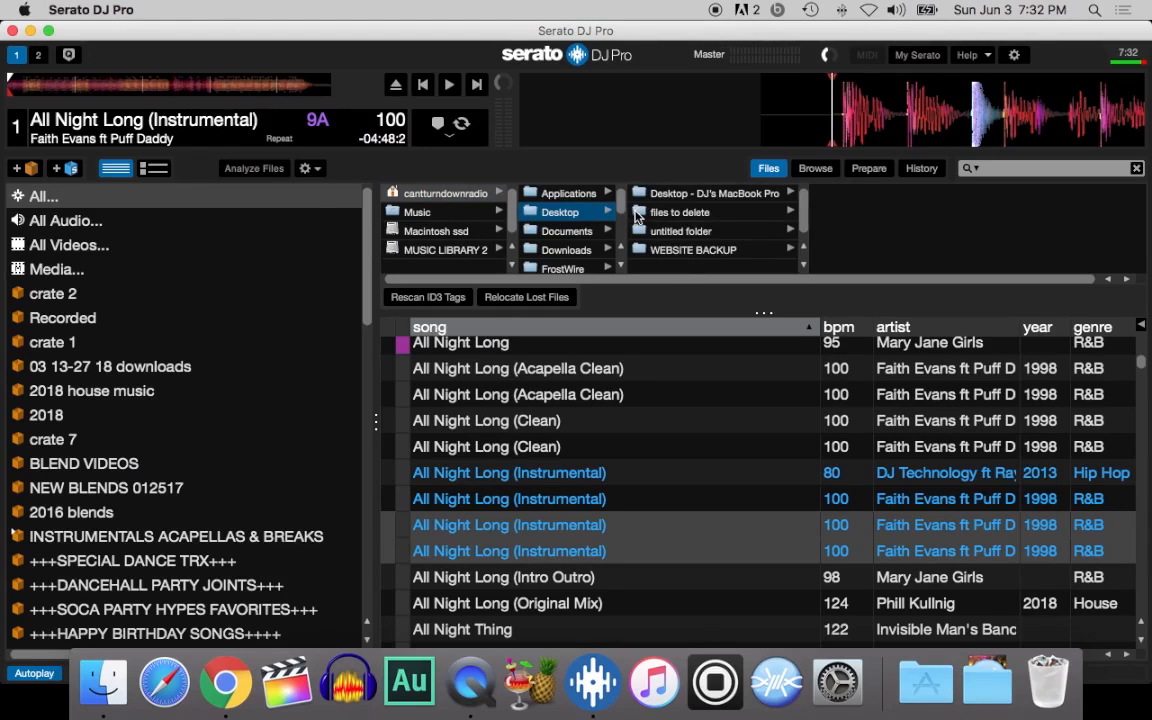
pyautogui.click(645, 216)
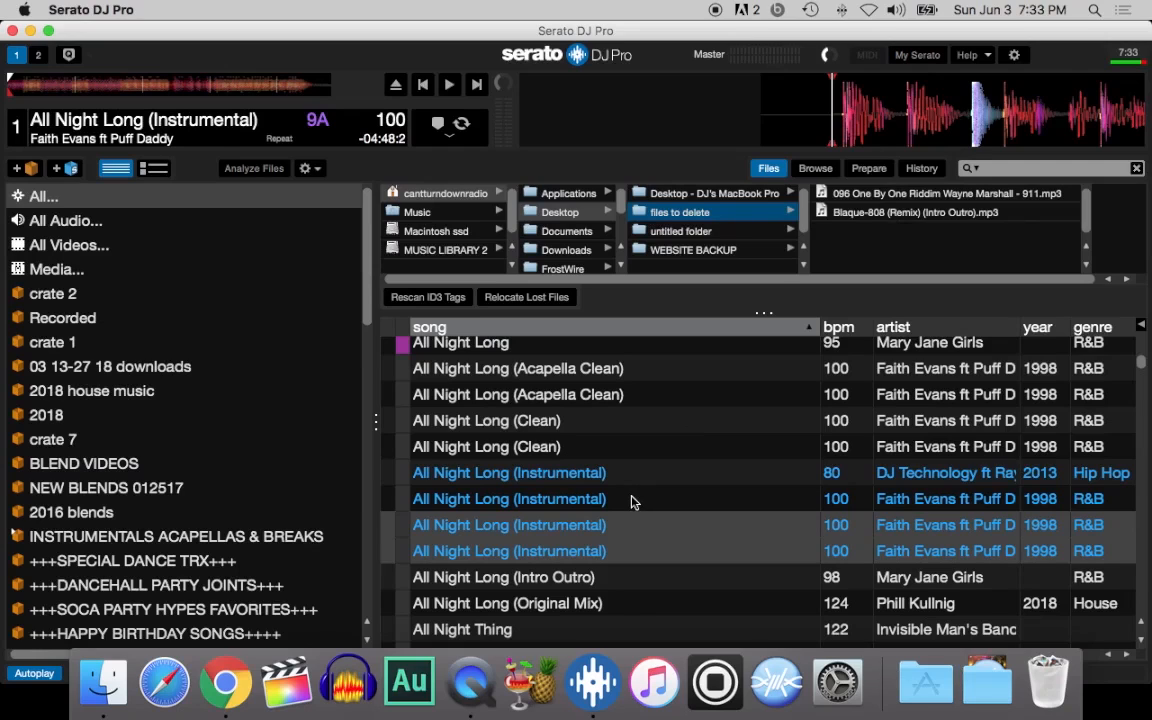
# Step: Move the two highlighted All Night Long (Instrumental) duplicates into "files to delete", removing original references from the library, and refresh the folder listing
pyautogui.moveTo(448, 526); pyautogui.dragTo(511, 496)
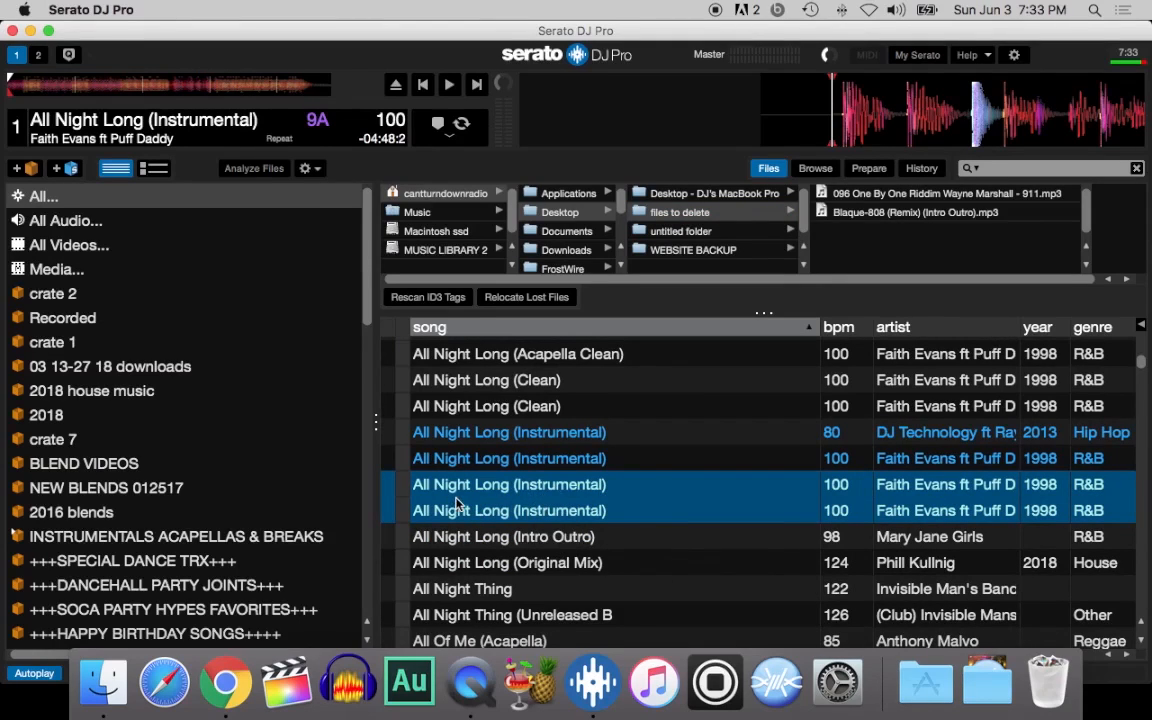
pyautogui.moveTo(456, 502); pyautogui.dragTo(697, 213)
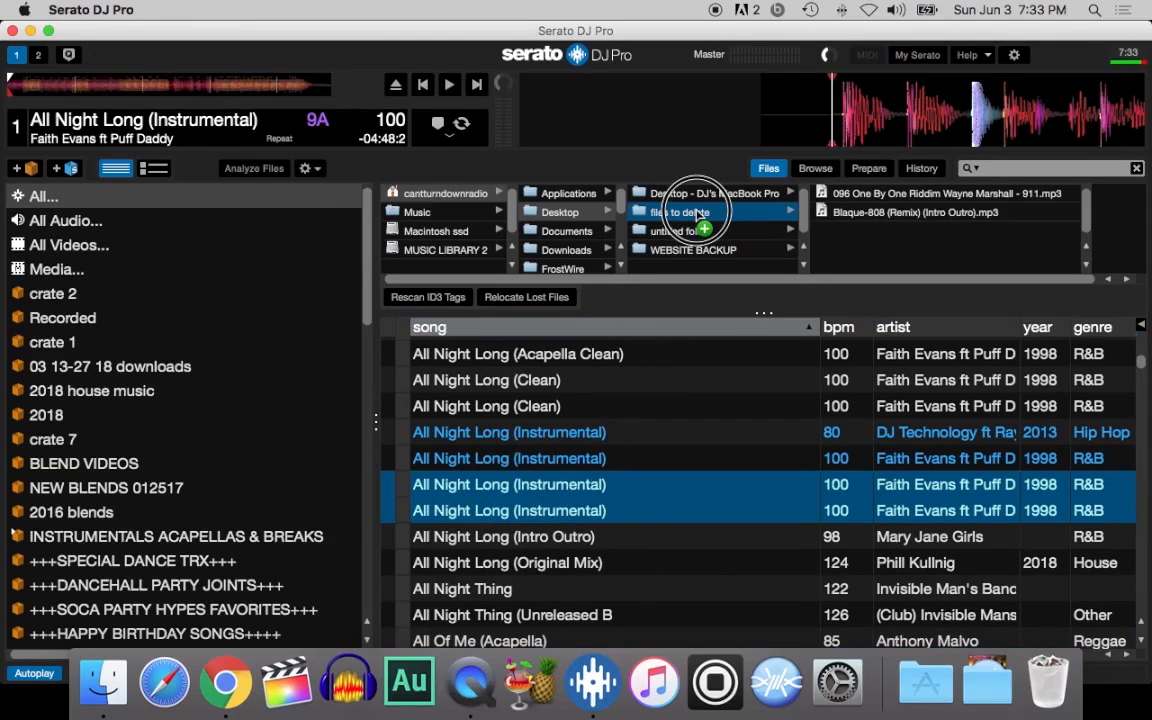
pyautogui.moveTo(697, 213); pyautogui.dragTo(697, 213)
pyautogui.moveTo(697, 213); pyautogui.dragTo(697, 216)
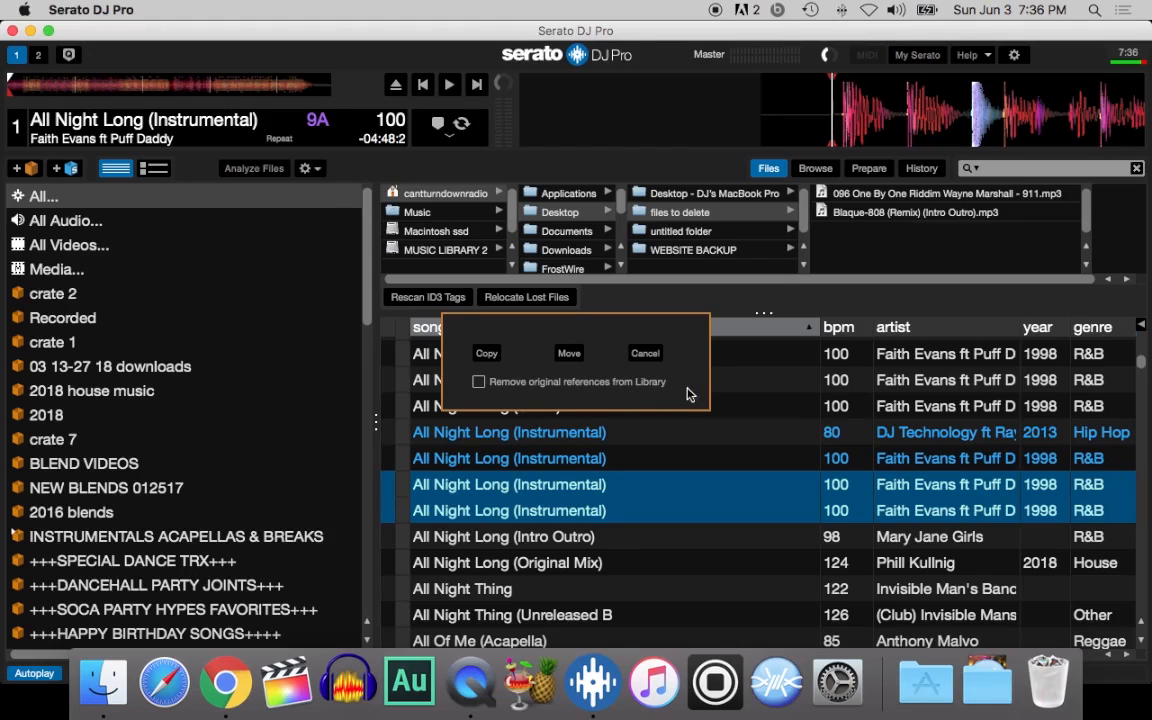
pyautogui.click(479, 386)
pyautogui.click(568, 355)
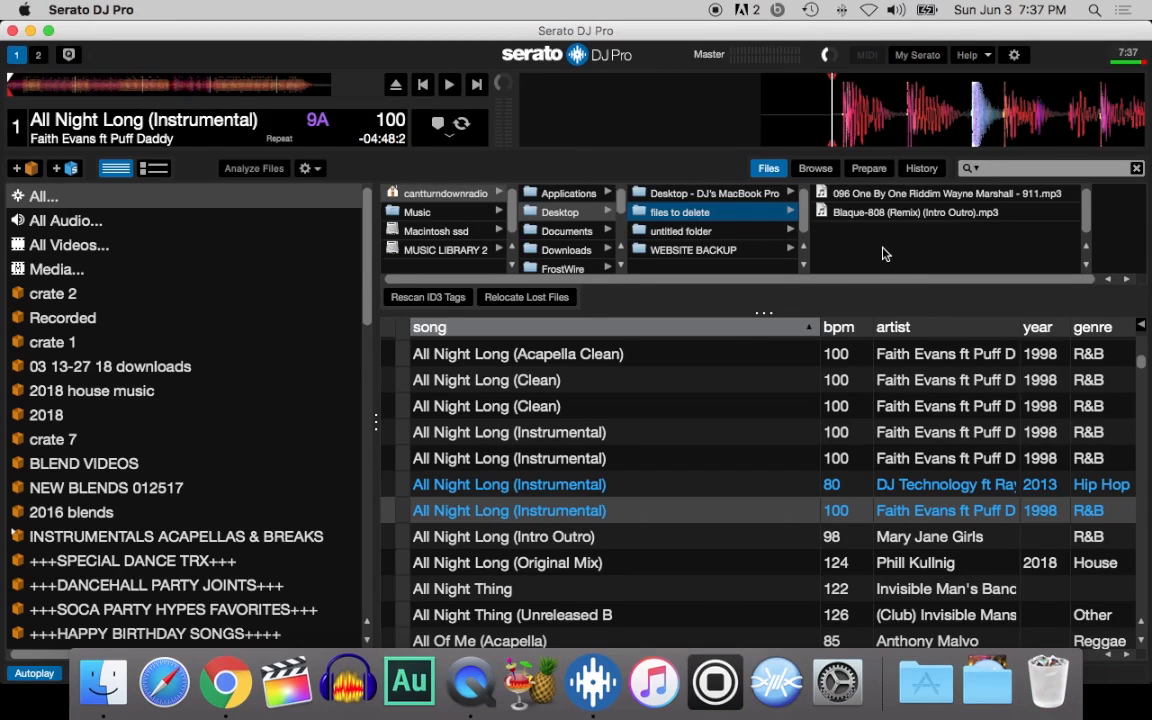
pyautogui.click(668, 236)
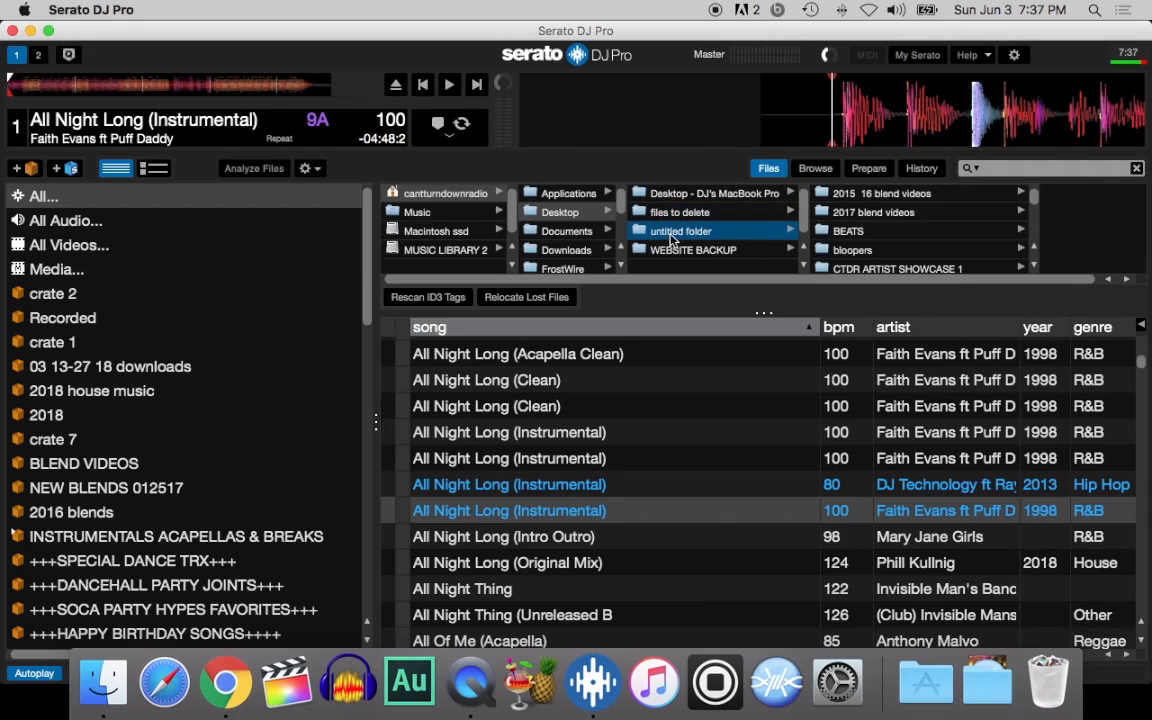
pyautogui.click(673, 216)
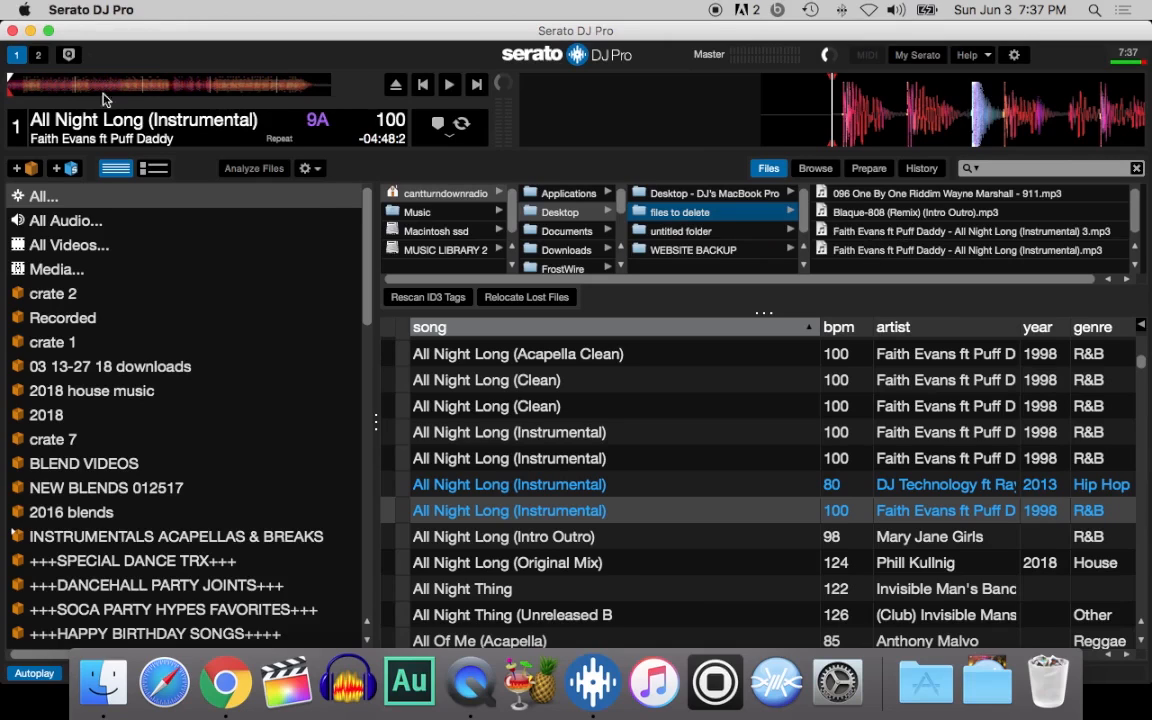
# Step: Minimize Serato DJ Pro, open the desktop folder "files to delete" in Finder and select all its MP3 files
pyautogui.click(30, 31)
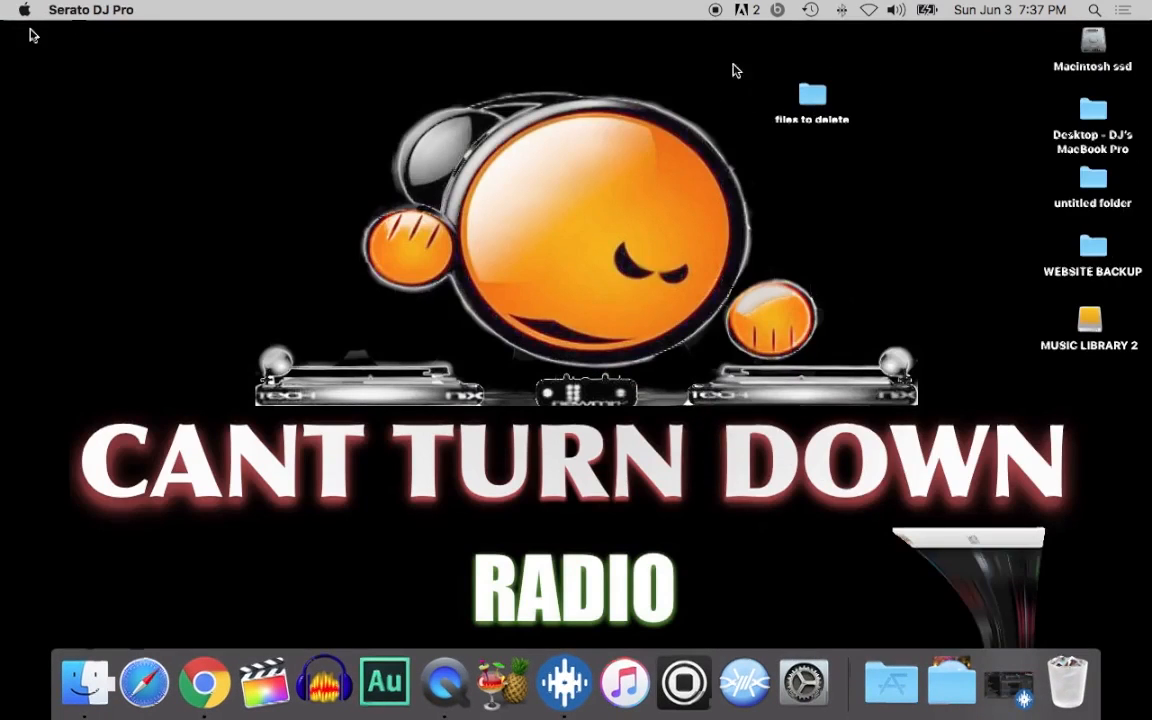
pyautogui.click(813, 94)
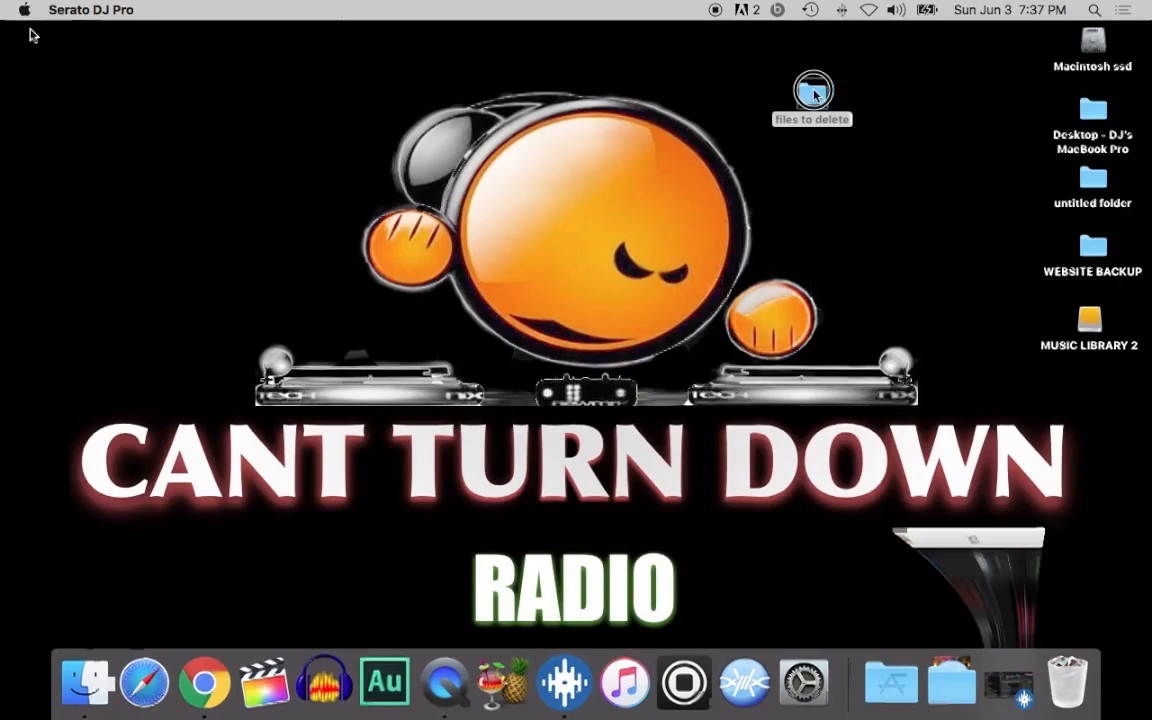
pyautogui.doubleClick(813, 94)
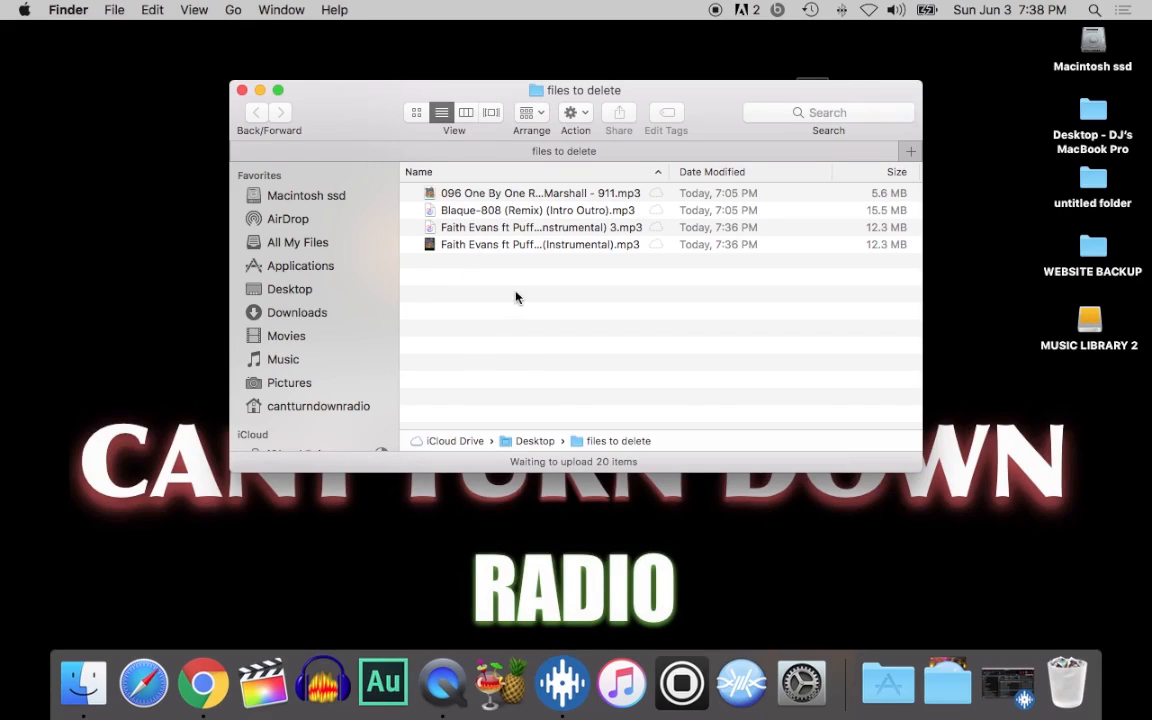
pyautogui.scroll(-2, 512, 291)
pyautogui.moveTo(540, 291); pyautogui.dragTo(497, 161)
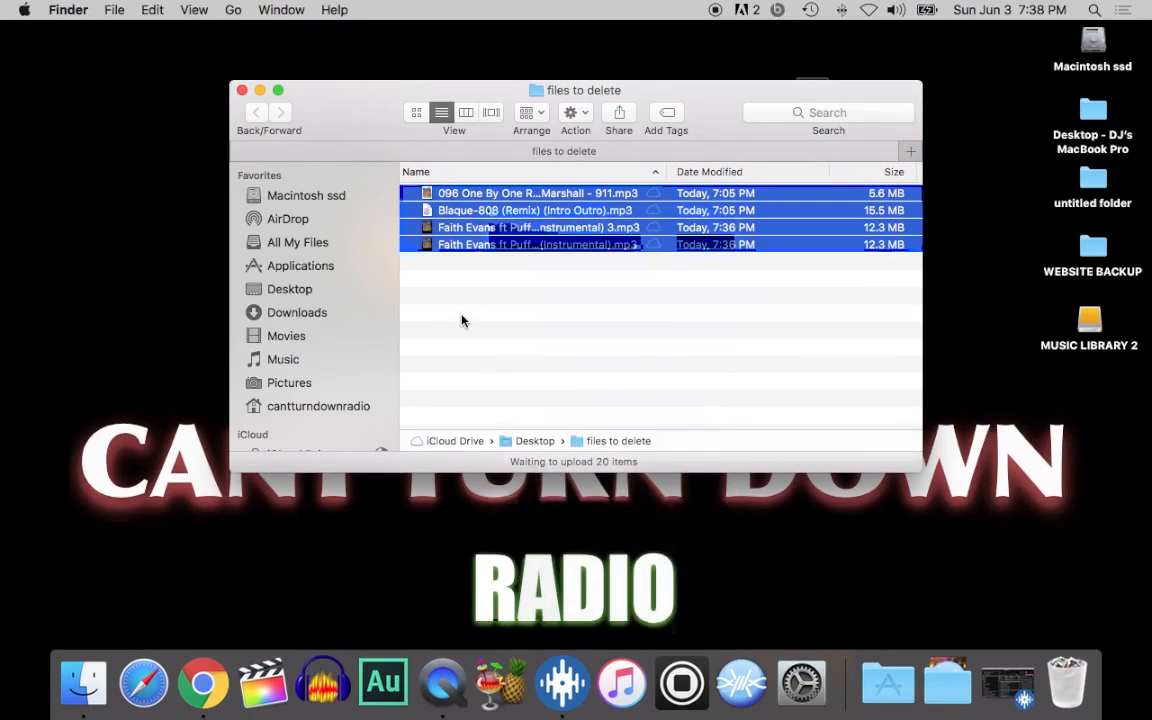
# Step: Switch back to Serato DJ Pro and check the file locations of the moved All Night Long (Instrumental) tracks
pyautogui.click(567, 663)
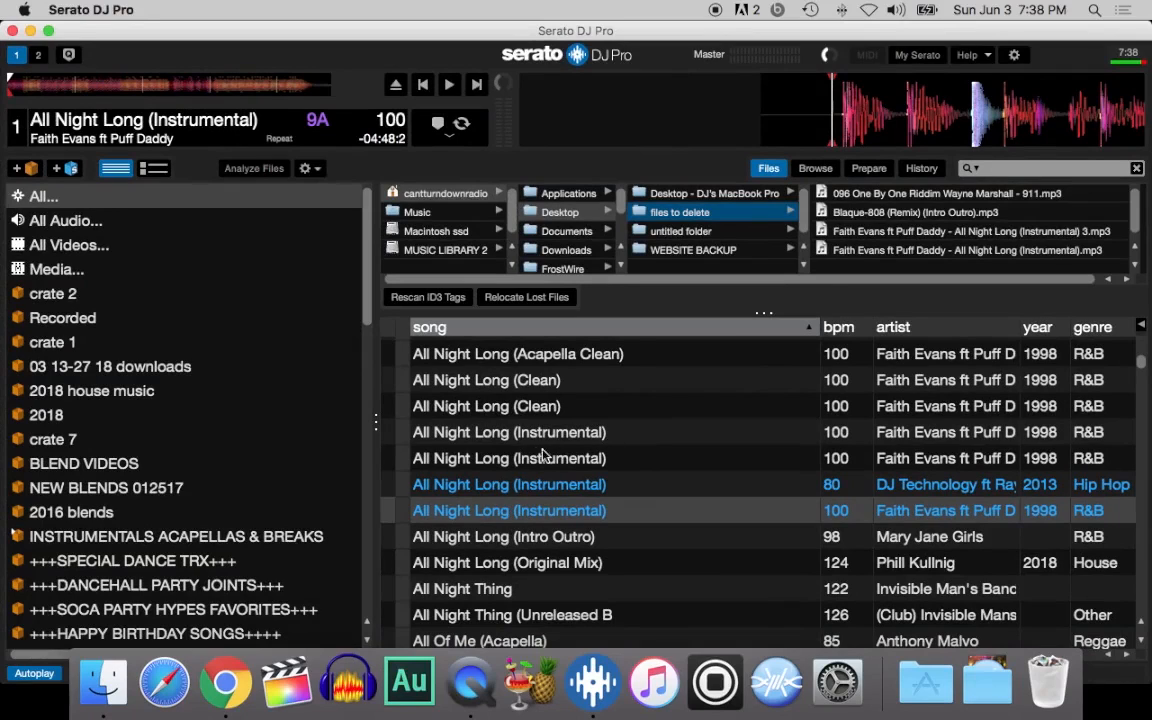
pyautogui.click(511, 460)
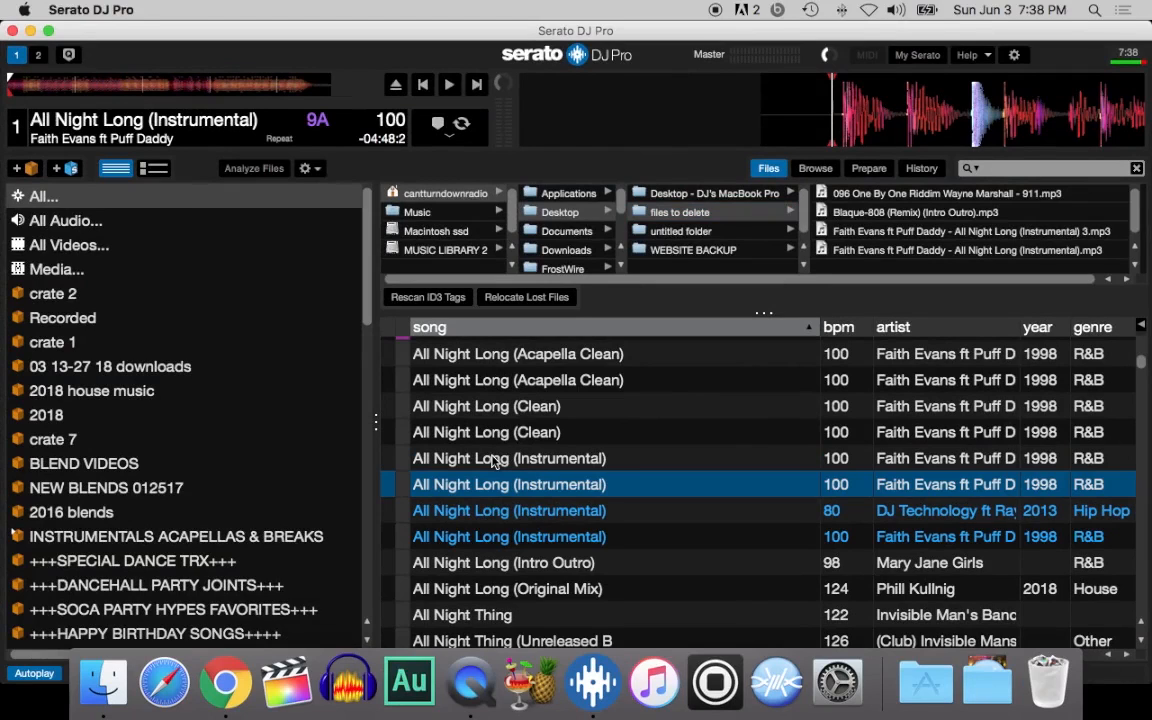
pyautogui.hscroll(5, 491, 461)
pyautogui.hscroll(-5, 491, 461)
pyautogui.hscroll(5, 491, 461)
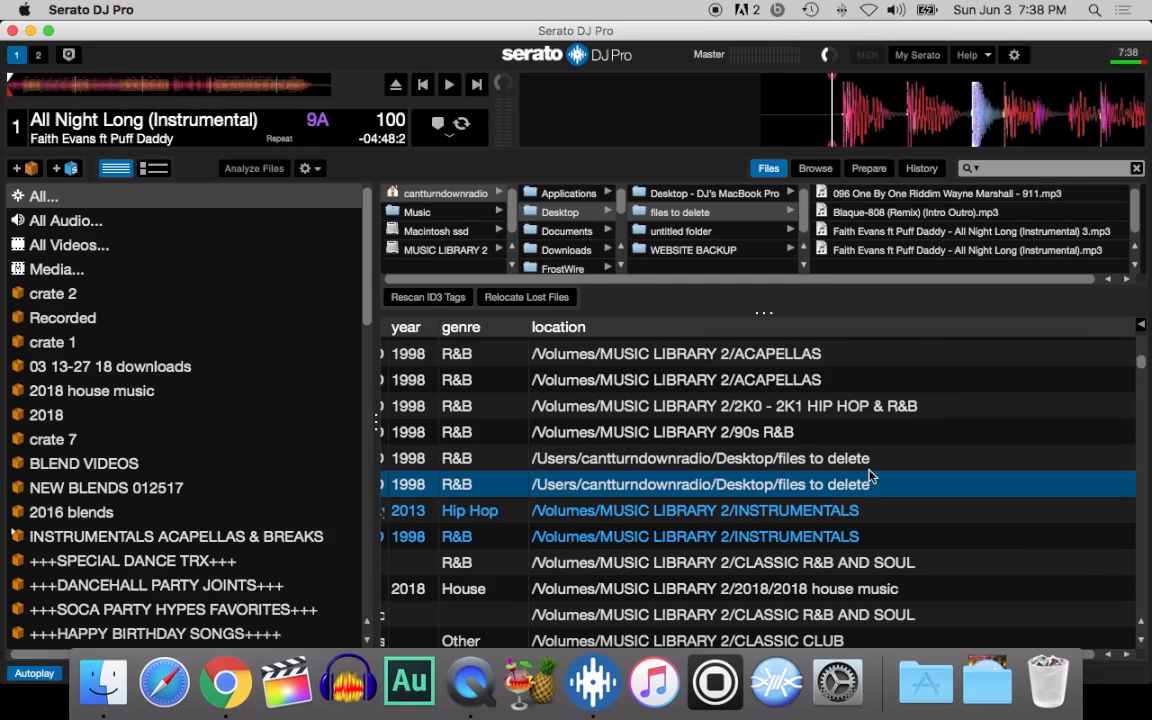
pyautogui.hscroll(-10, 868, 478)
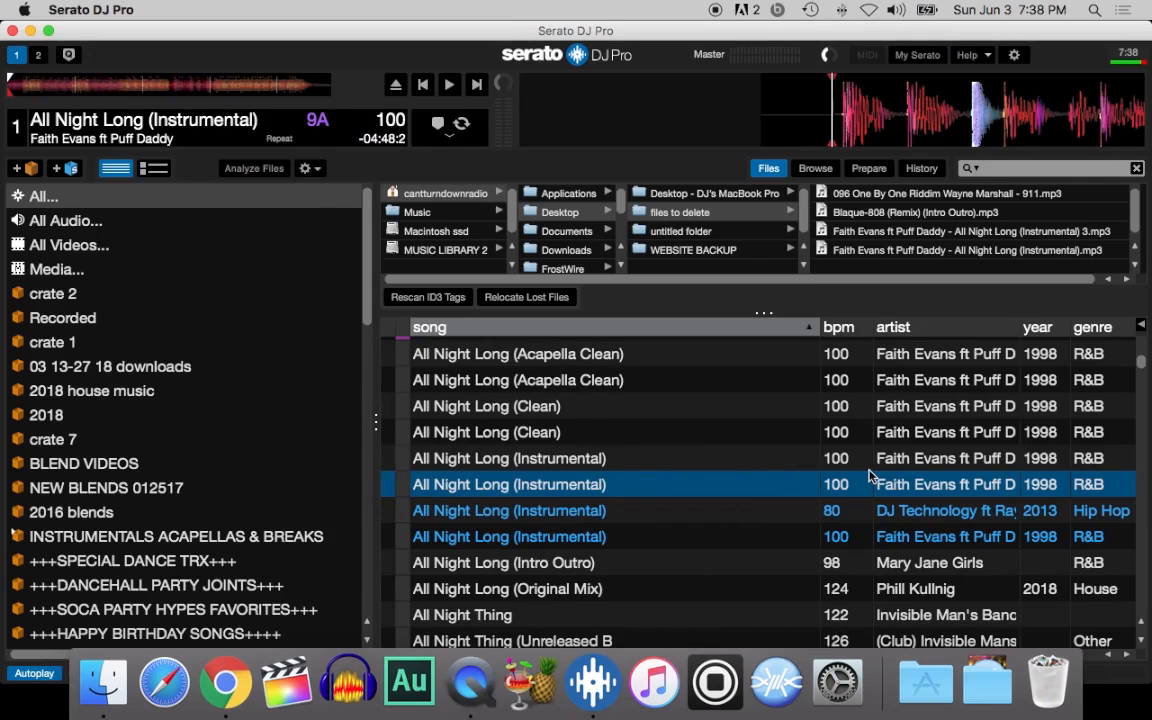
pyautogui.click(33, 30)
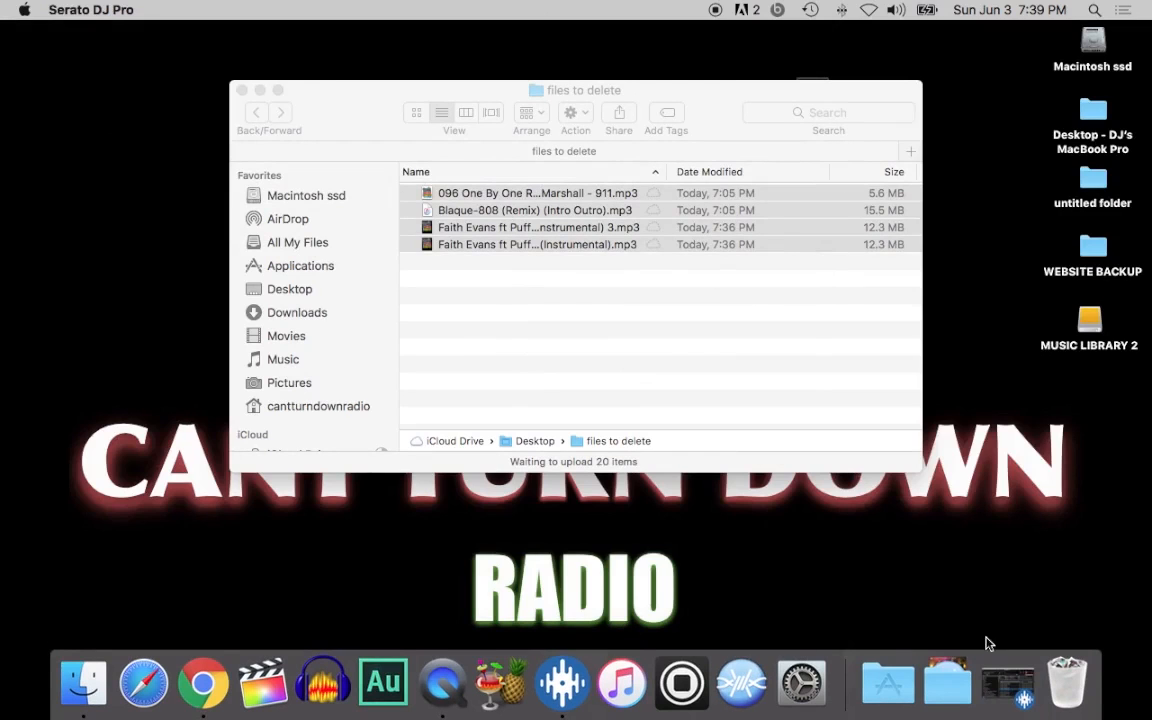
pyautogui.click(1010, 680)
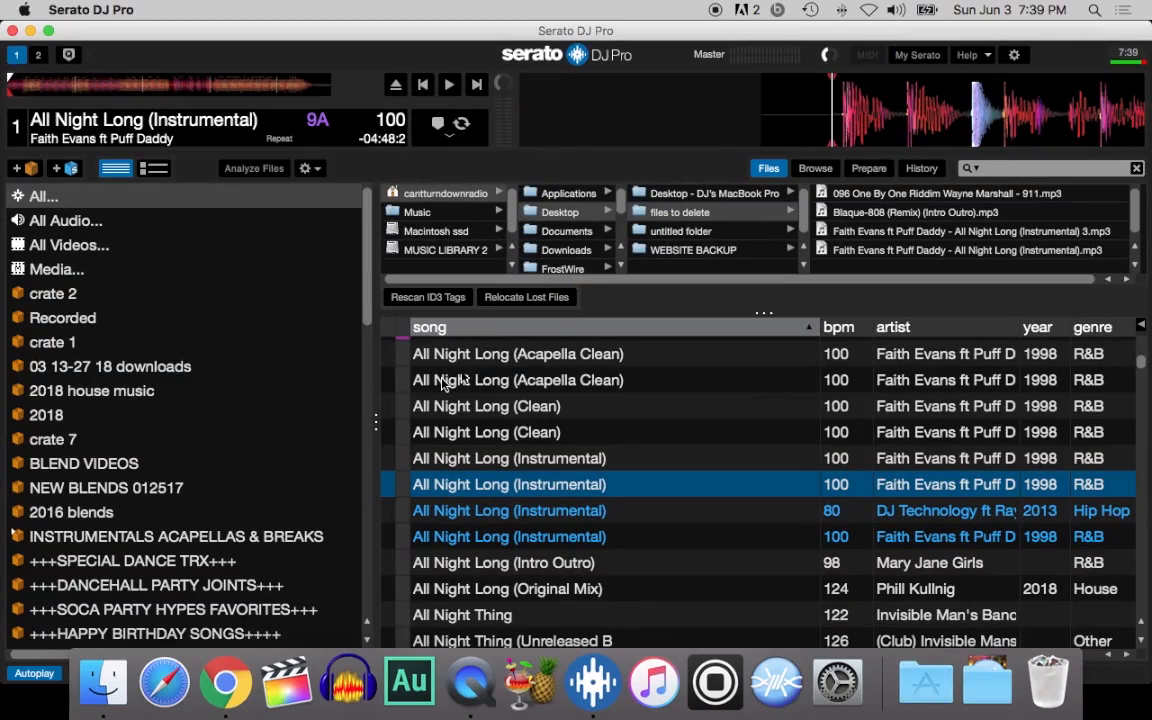
# Step: Sort the whole library by the track status column to group the corrupted and missing files
pyautogui.scroll(15, 450, 385)
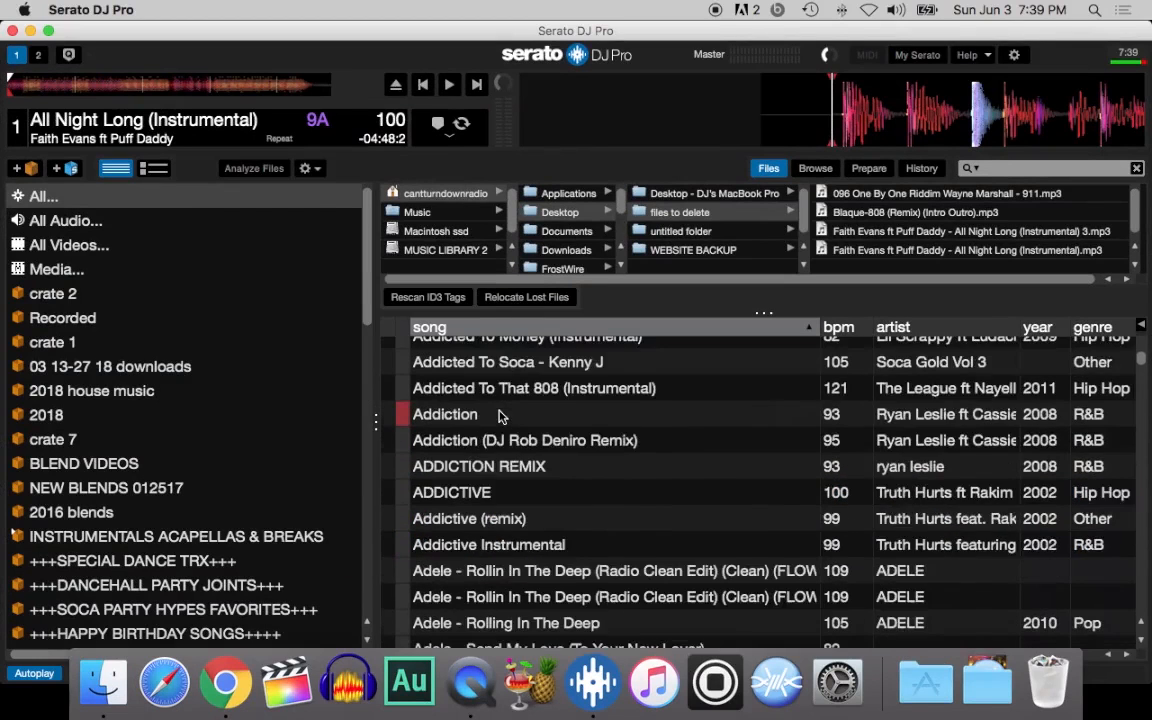
pyautogui.scroll(10, 480, 400)
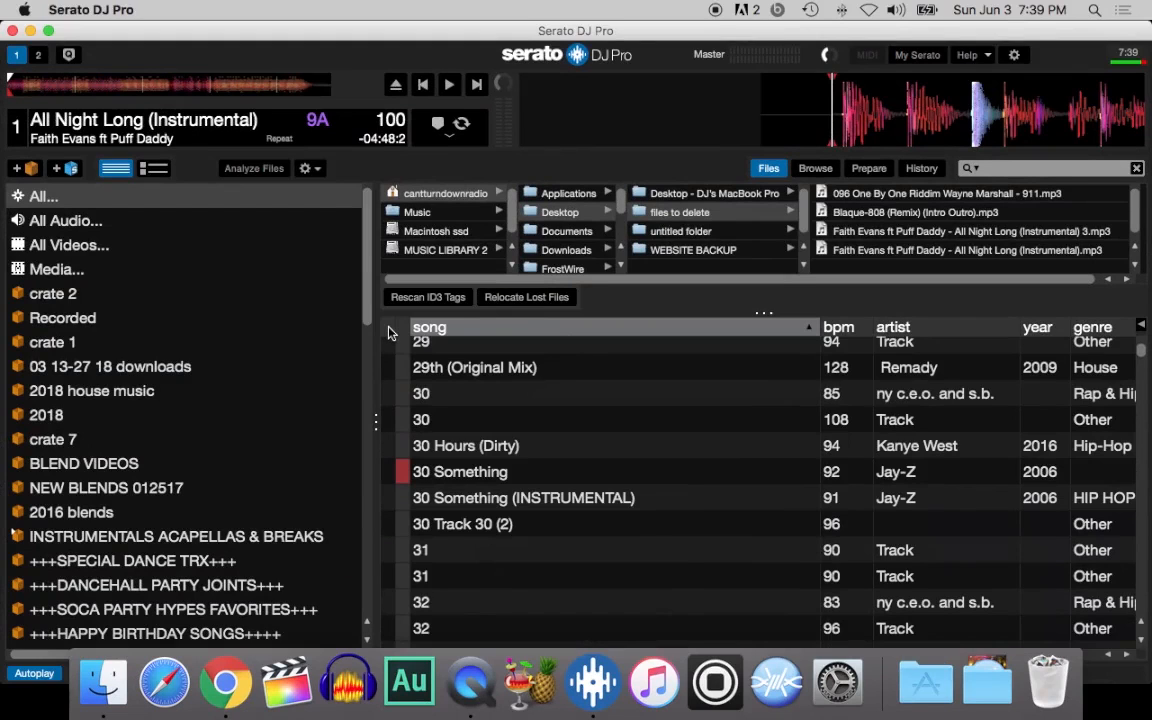
pyautogui.click(390, 330)
pyautogui.scroll(-3, 520, 440)
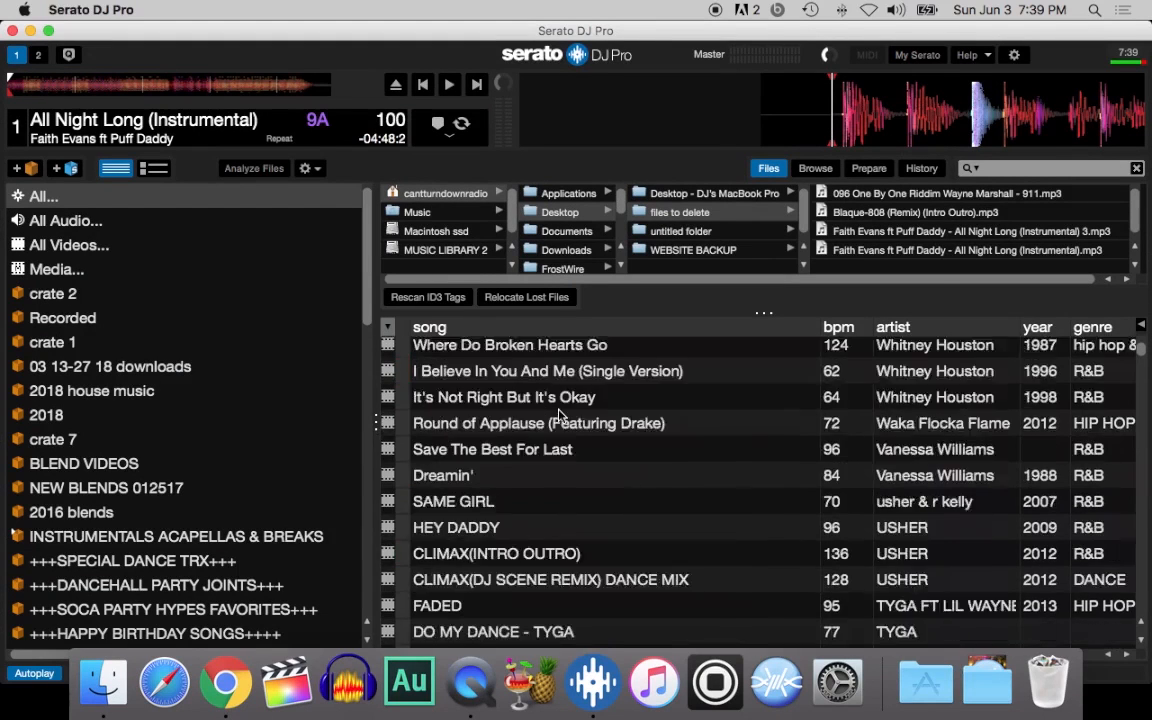
pyautogui.scroll(10, 560, 416)
pyautogui.scroll(-10, 570, 365)
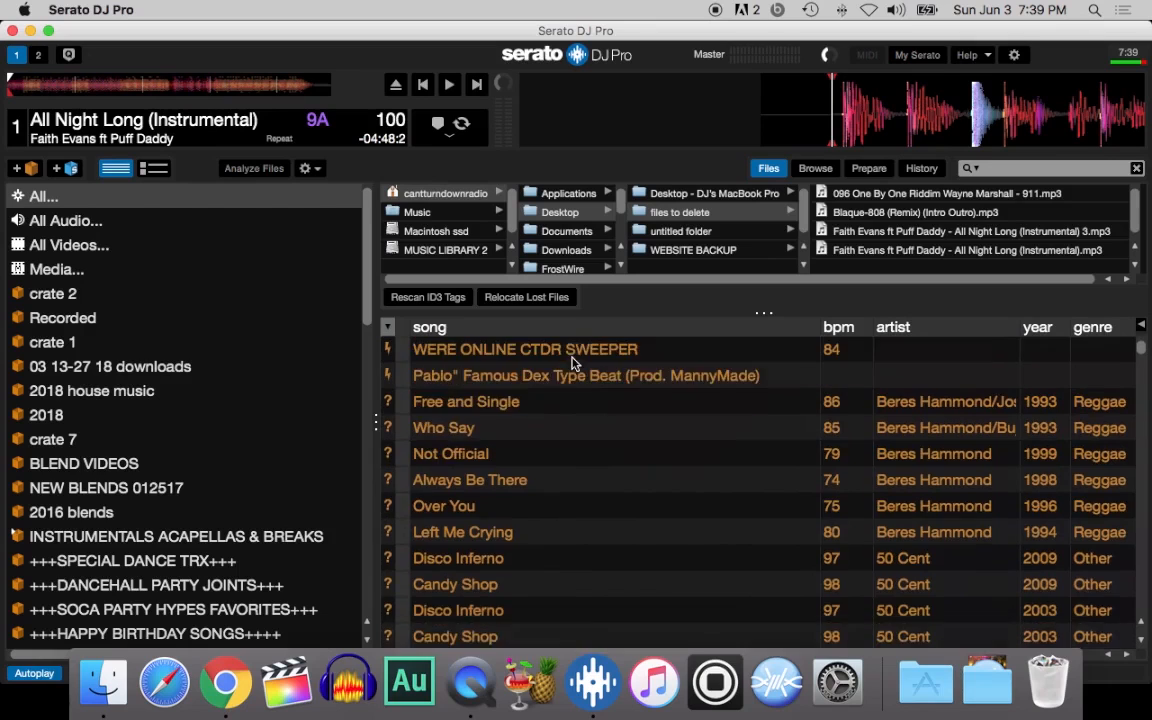
# Step: Examine the corrupted and missing tracks in the sorted library, including their file locations
pyautogui.scroll(-1, 572, 363)
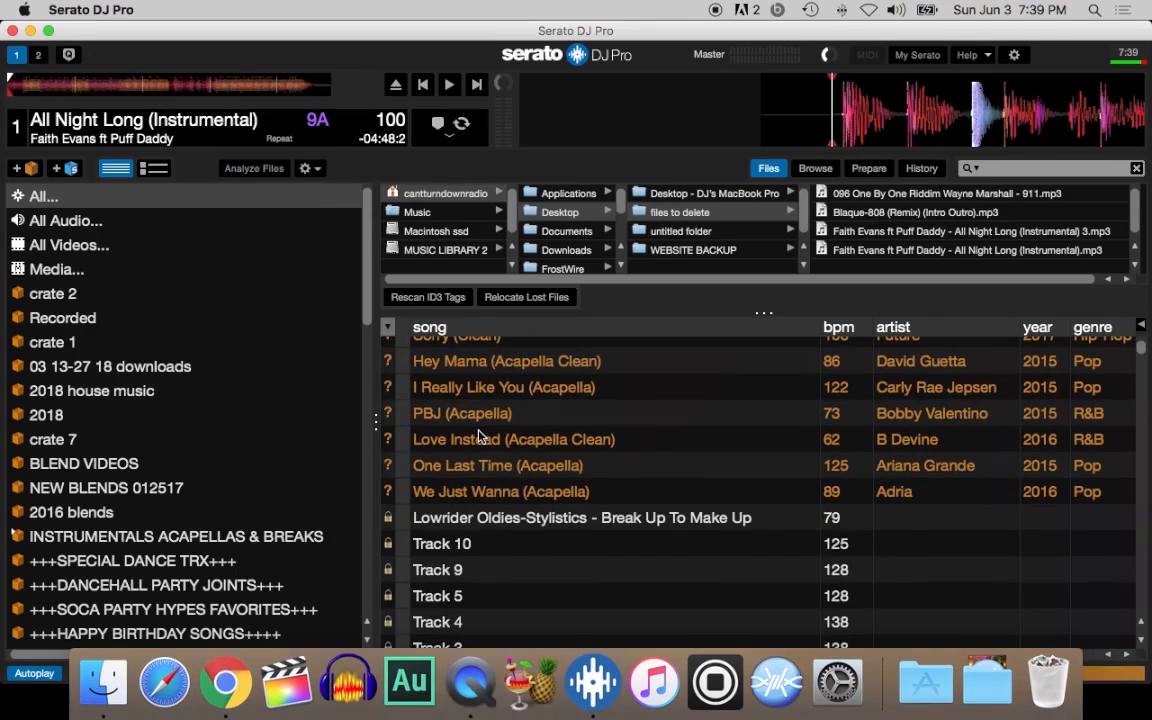
pyautogui.hscroll(5, 478, 436)
pyautogui.hscroll(-5, 478, 436)
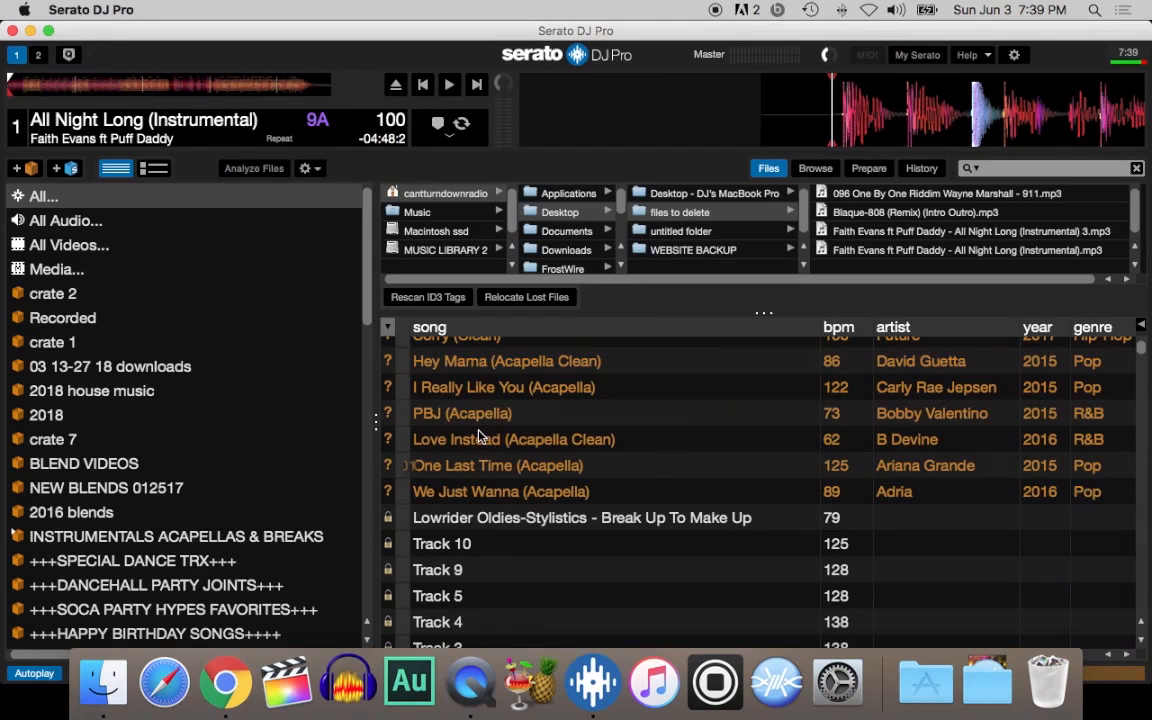
pyautogui.hscroll(5, 478, 436)
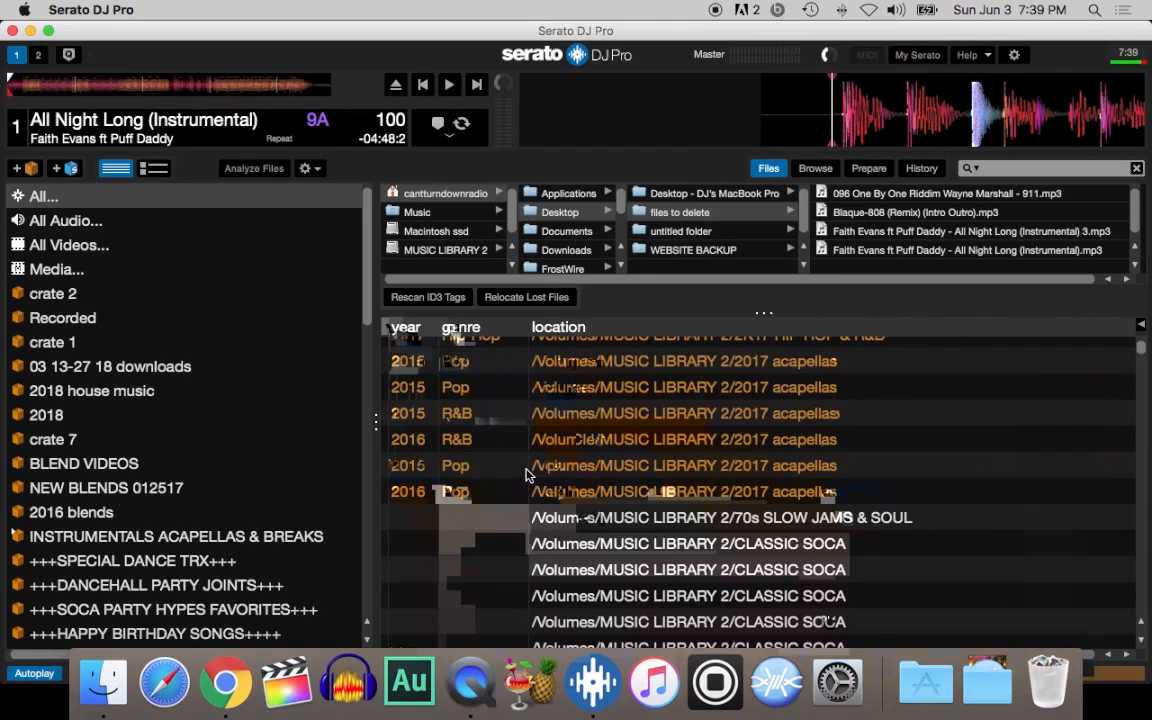
pyautogui.scroll(-10, 527, 476)
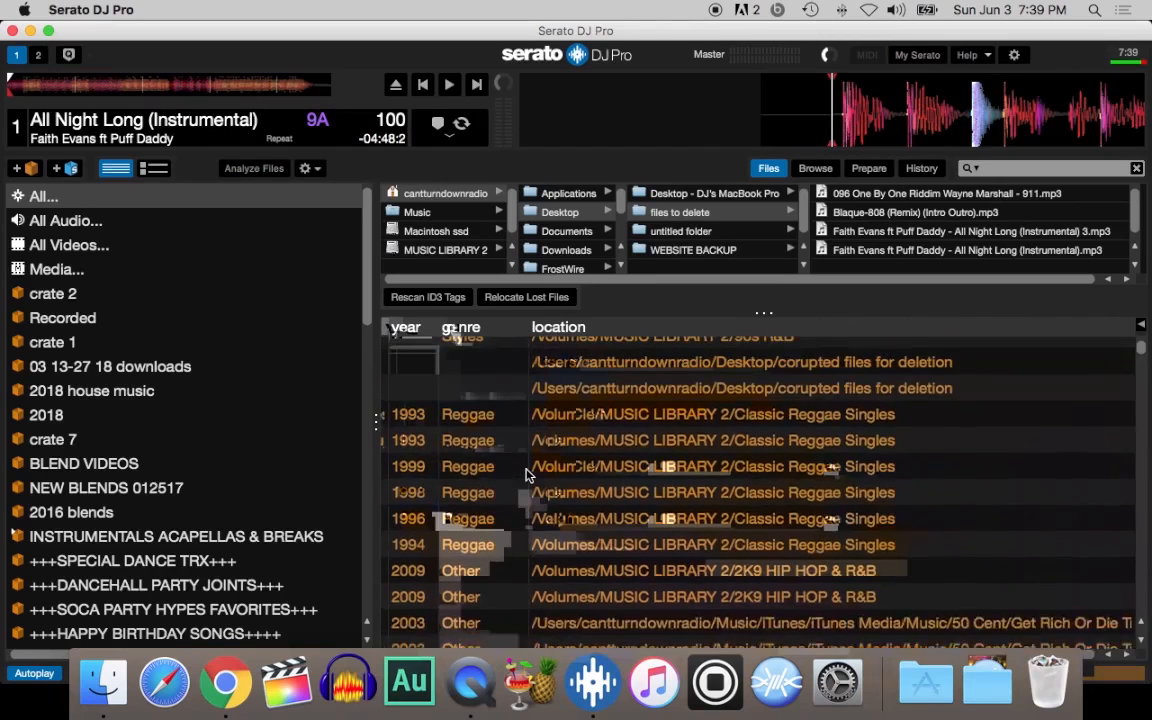
pyautogui.hscroll(-5, 527, 476)
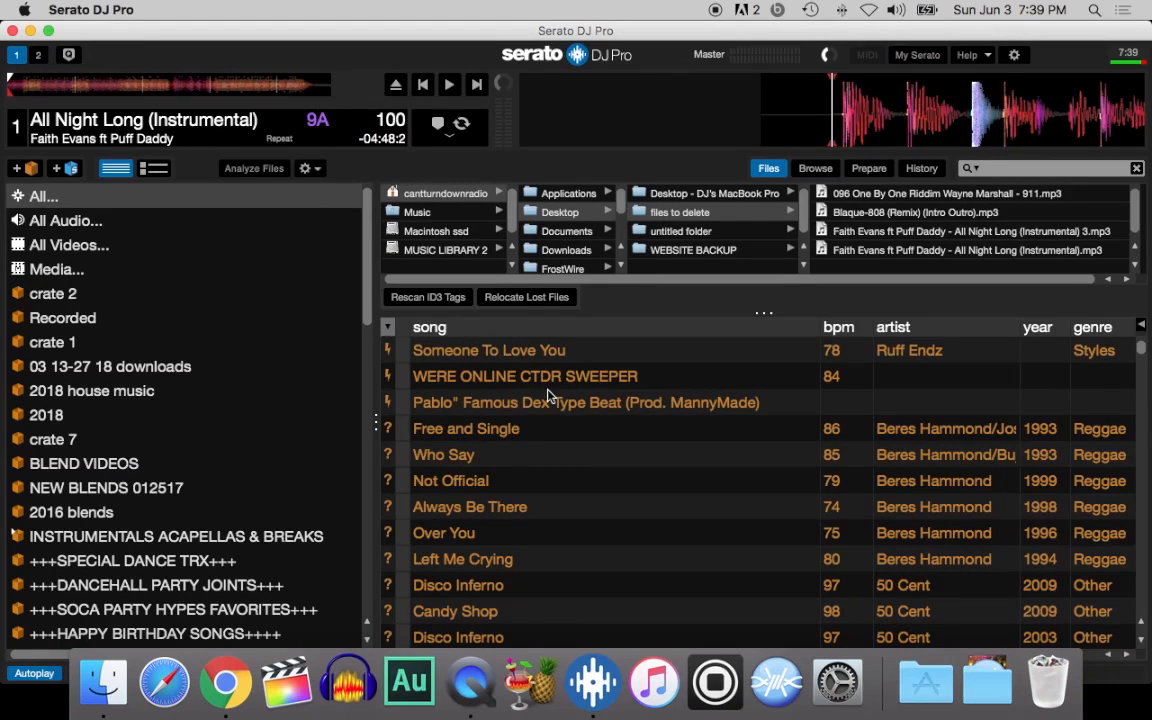
pyautogui.scroll(-6, 524, 350)
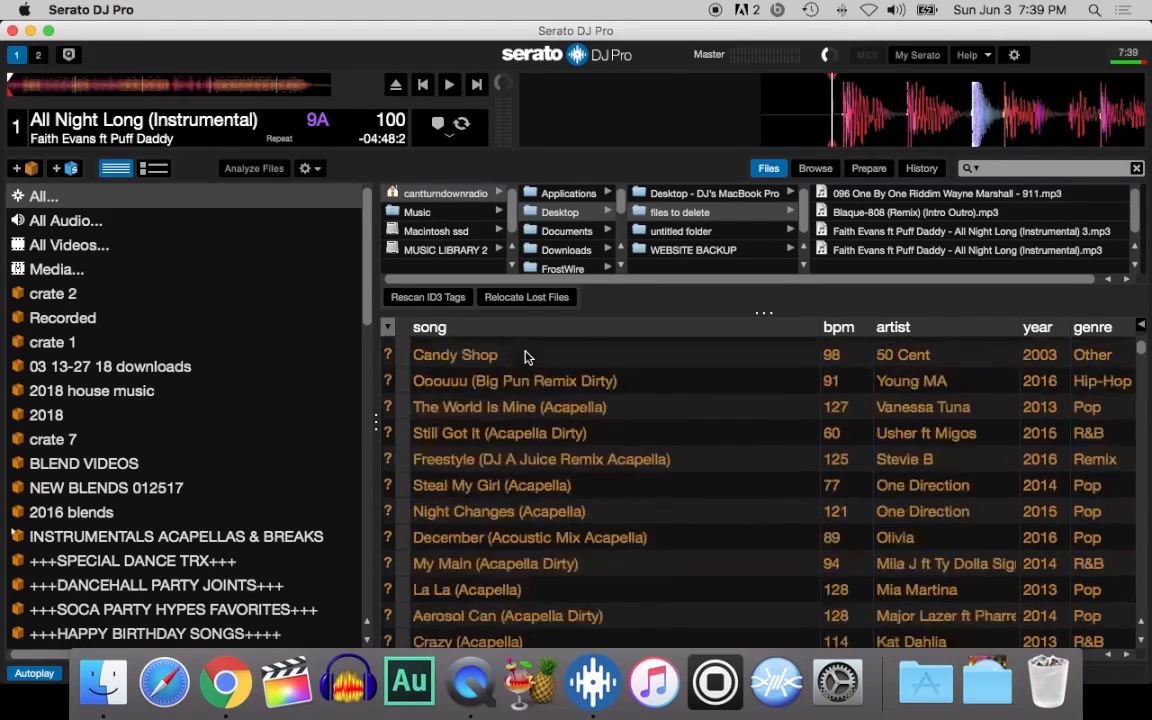
pyautogui.scroll(6, 527, 357)
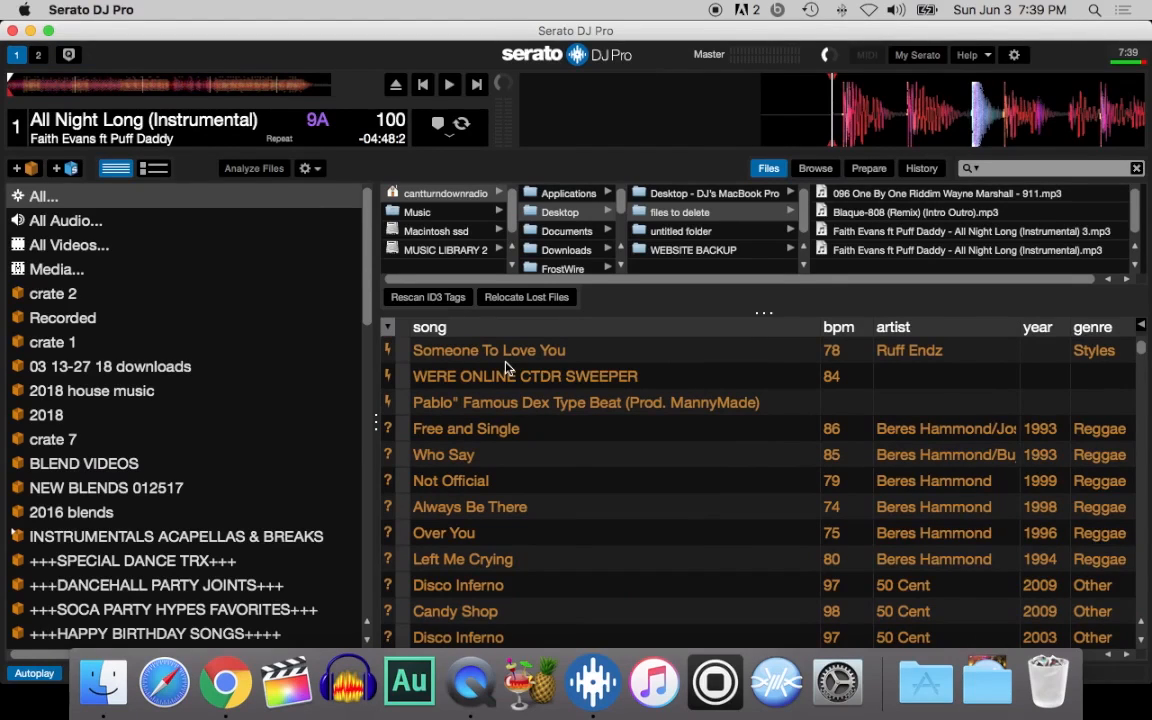
pyautogui.scroll(-5, 505, 368)
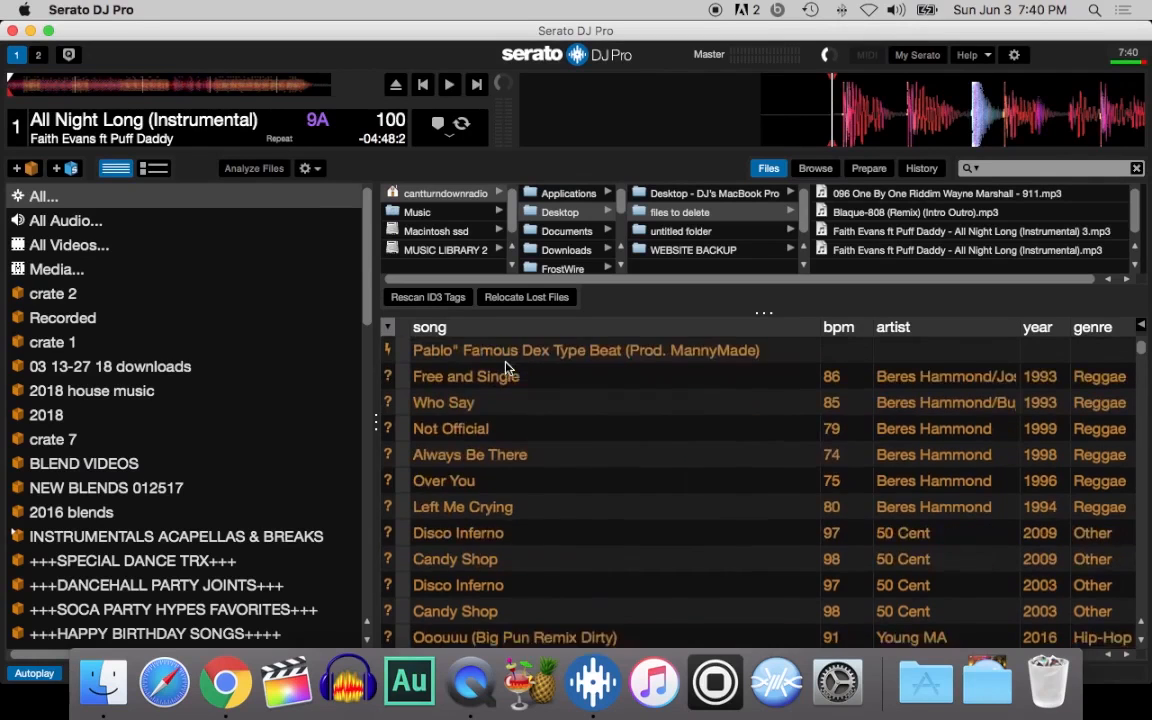
pyautogui.scroll(-6, 505, 368)
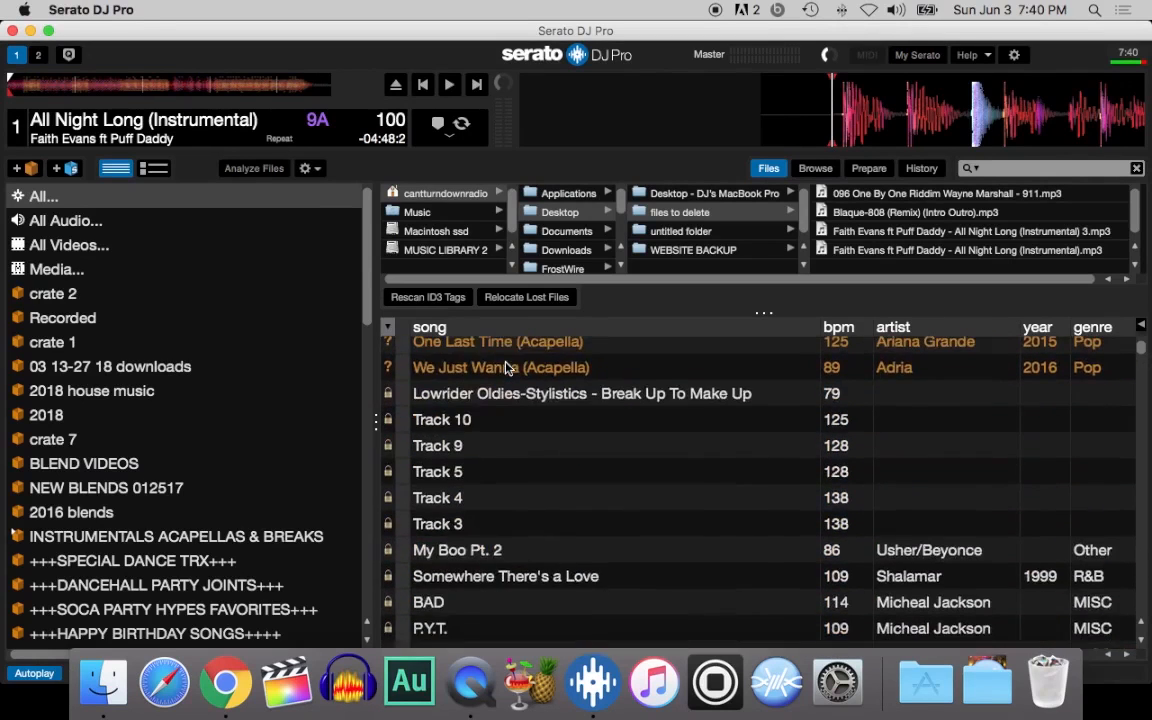
pyautogui.scroll(2, 505, 368)
pyautogui.scroll(2, 505, 368)
pyautogui.scroll(7, 505, 375)
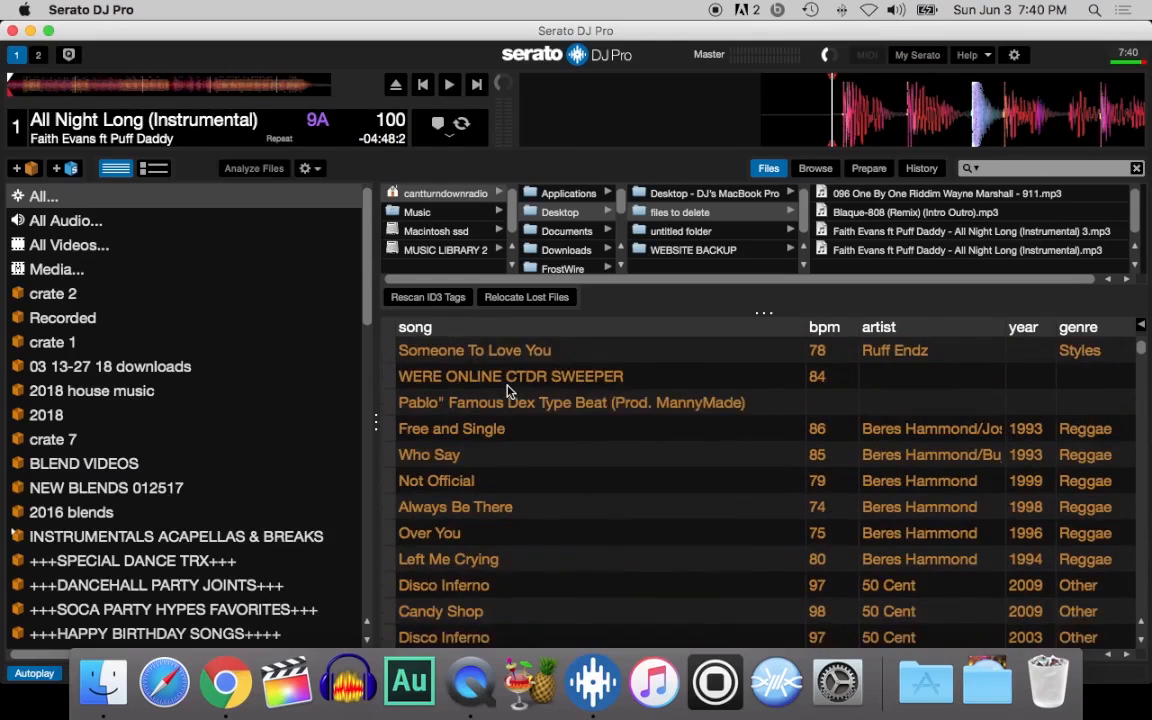
# Step: Select all corrupted and missing tracks in the sorted library, from Someone To Love You through We Just Wanna (Acapella)
pyautogui.click(557, 358)
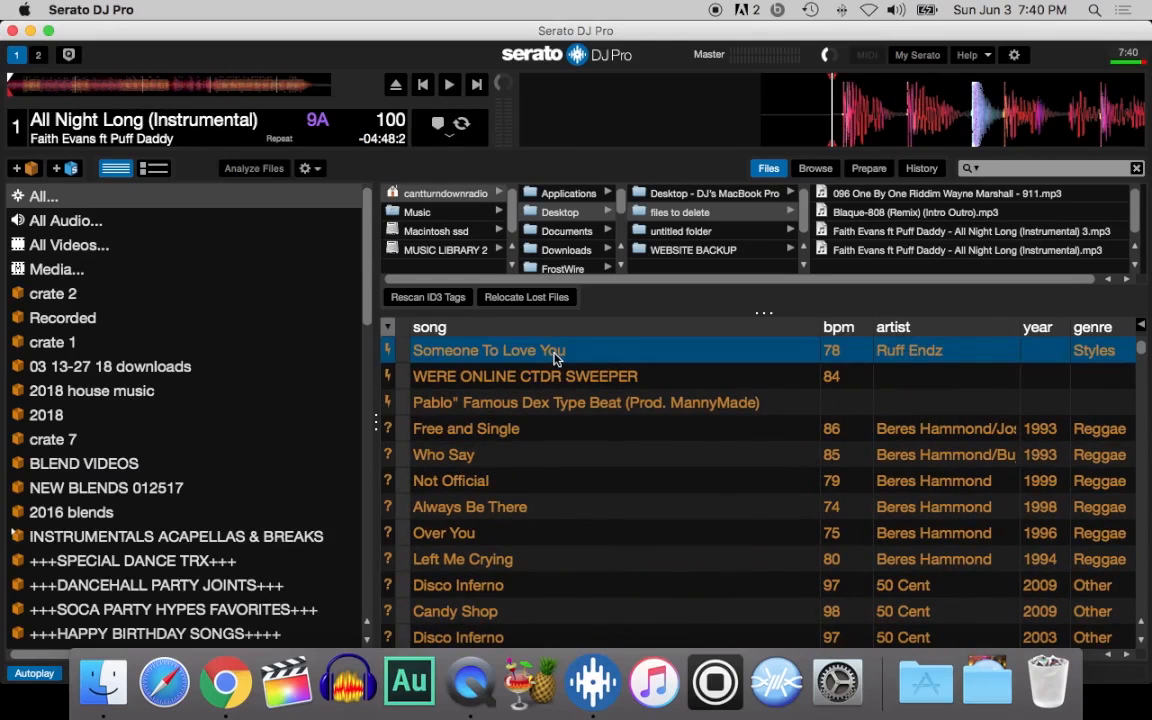
pyautogui.scroll(-10, 557, 358)
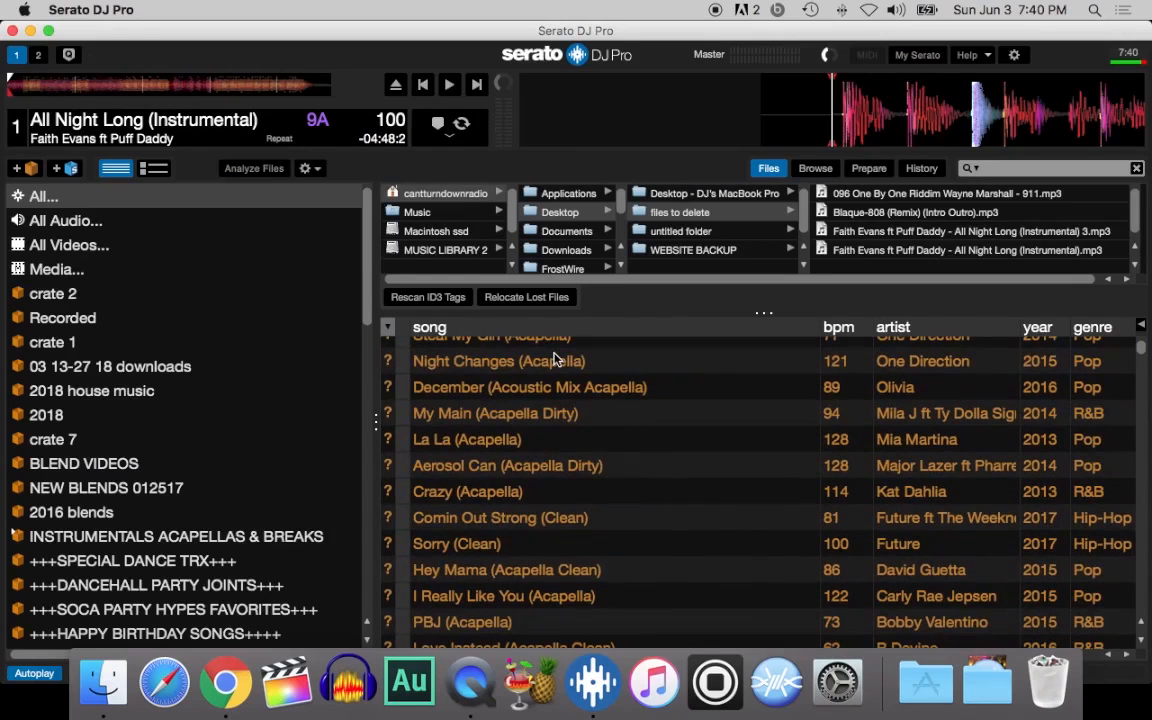
pyautogui.scroll(-8, 557, 358)
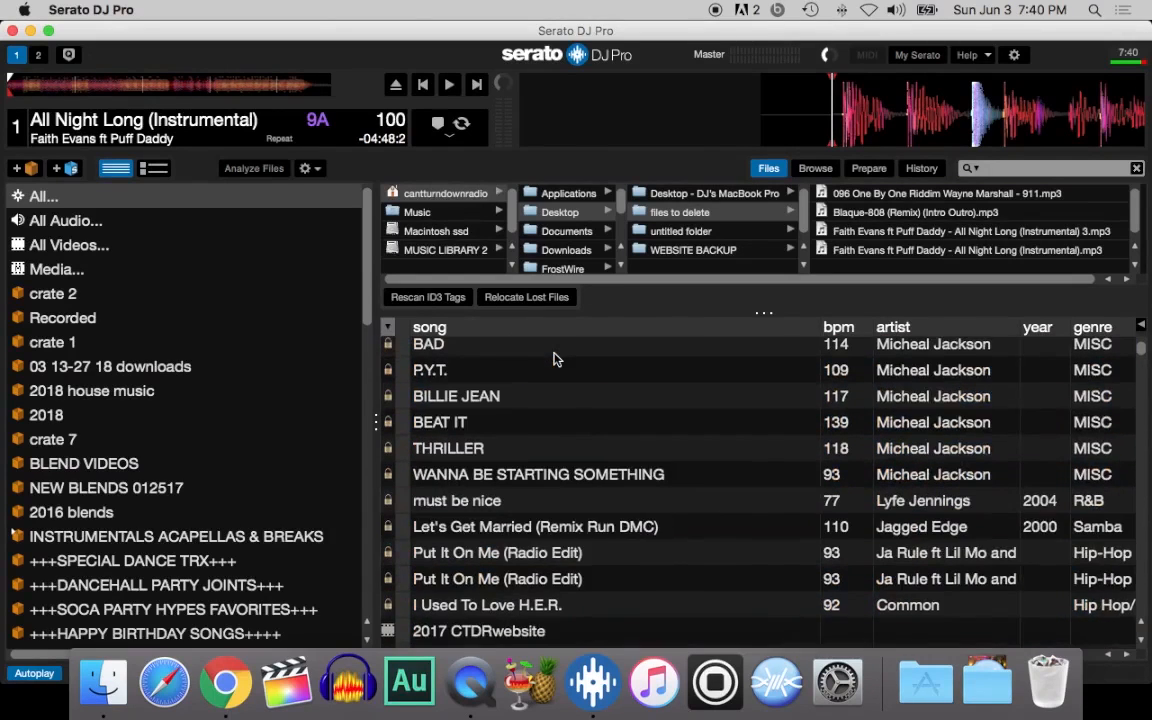
pyautogui.scroll(4, 557, 358)
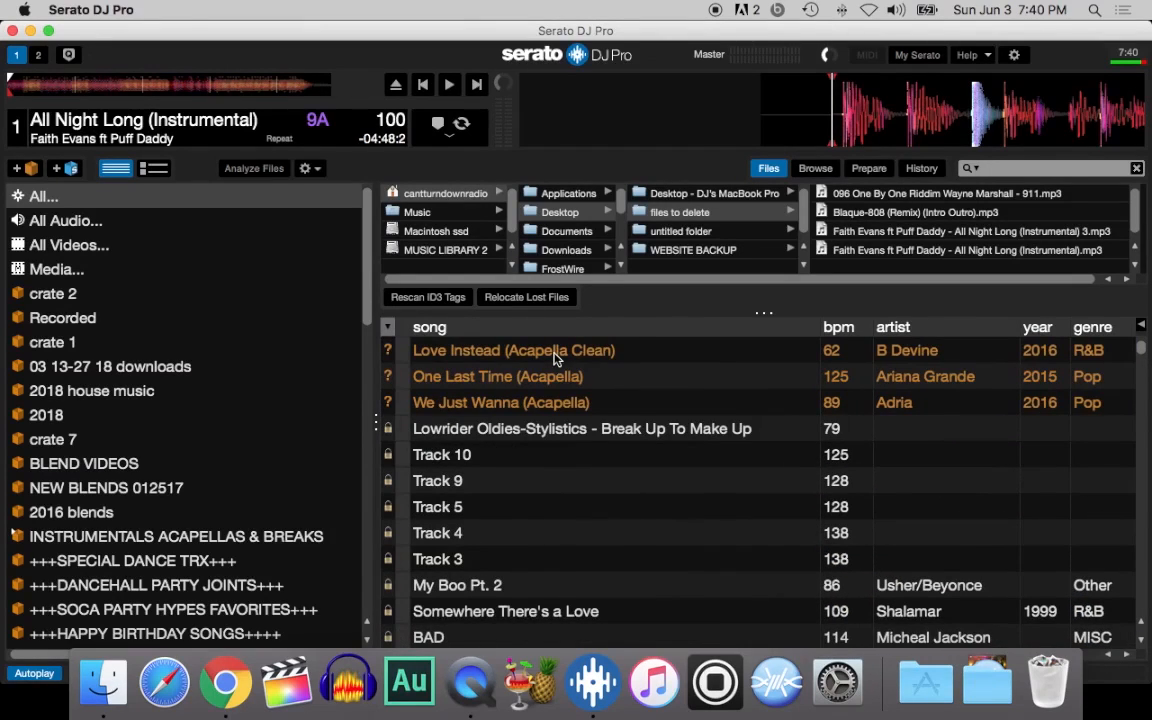
pyautogui.scroll(1, 557, 358)
pyautogui.hscroll(5, 557, 358)
pyautogui.hscroll(-5, 557, 358)
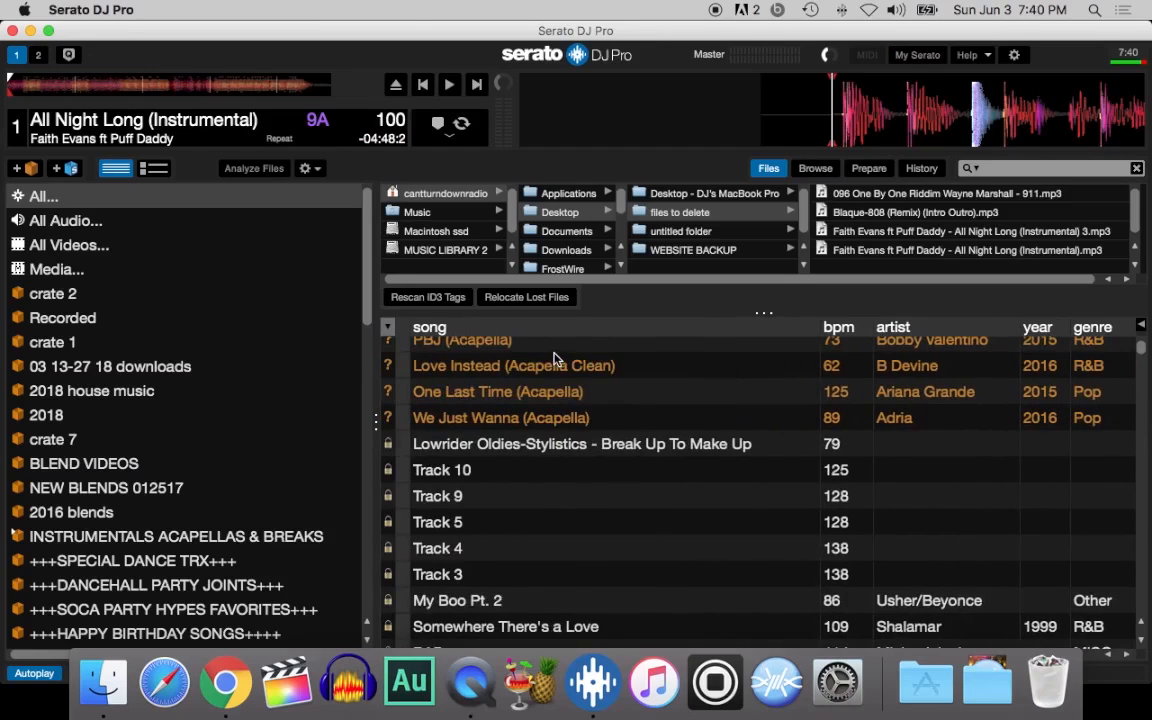
pyautogui.scroll(2, 557, 358)
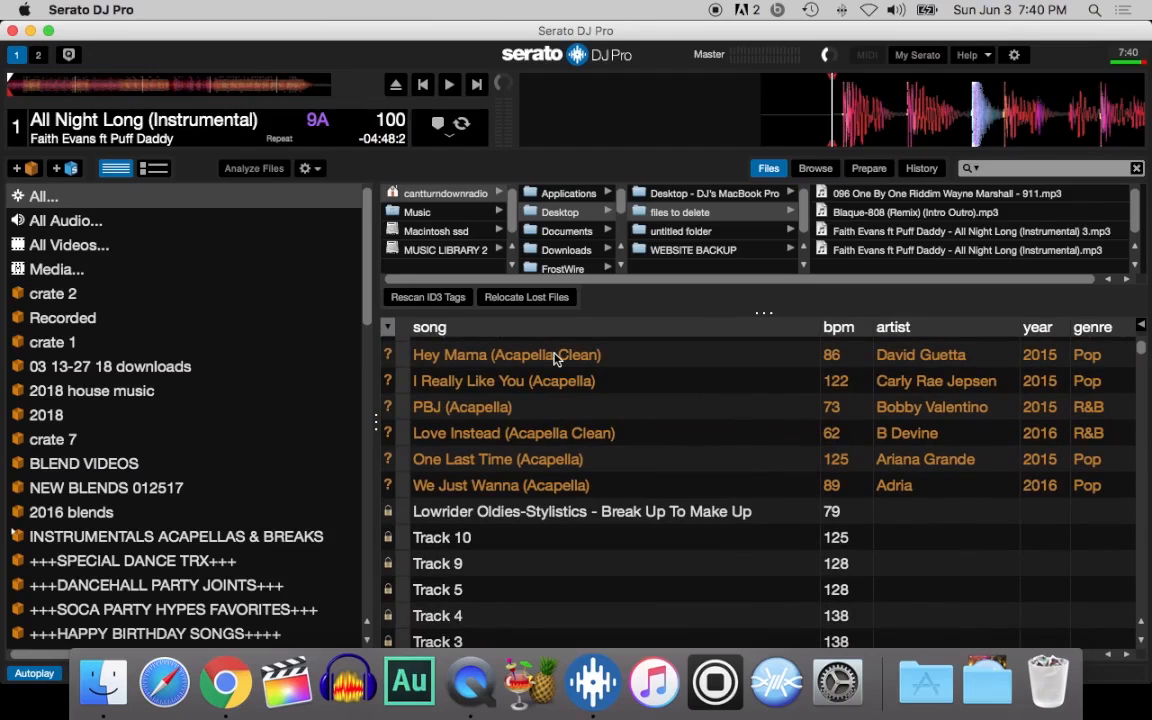
pyautogui.keyDown('shift'); pyautogui.click(439, 493); pyautogui.keyUp('shift')
pyautogui.press('super+a')
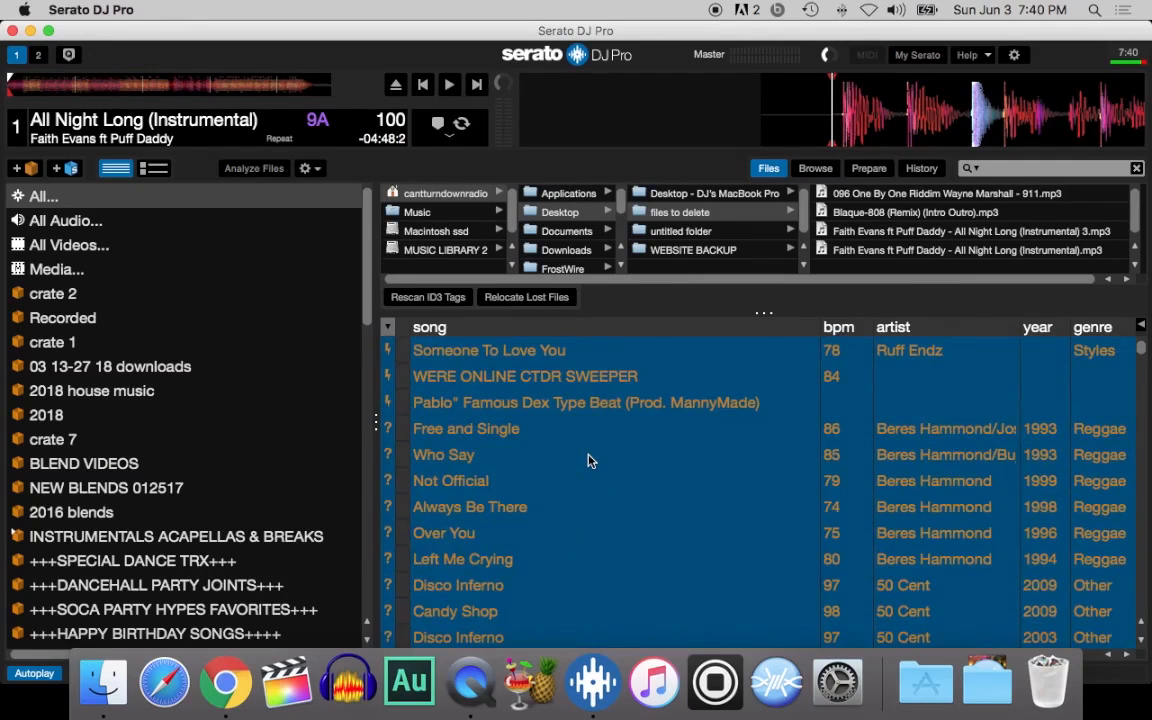
# Step: Review the selected corrupted and missing tracks down to where the locked tracks begin
pyautogui.scroll(-2, 588, 460)
pyautogui.scroll(2, 588, 460)
pyautogui.scroll(-10, 563, 433)
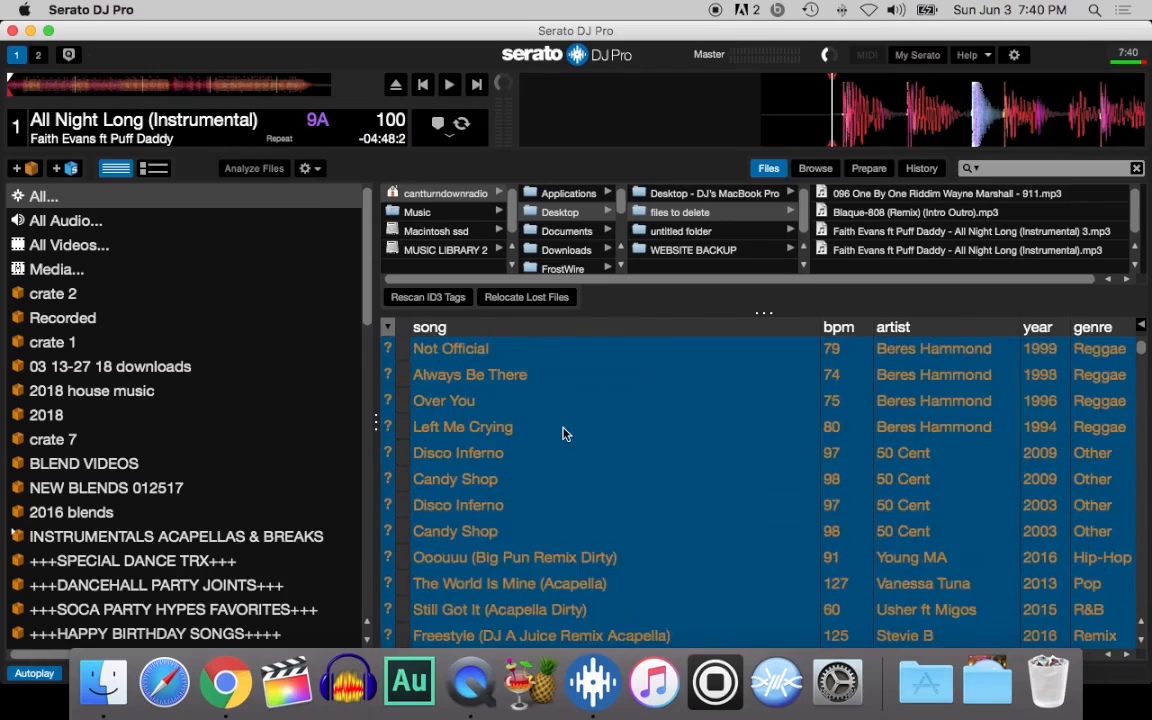
pyautogui.scroll(-5, 481, 417)
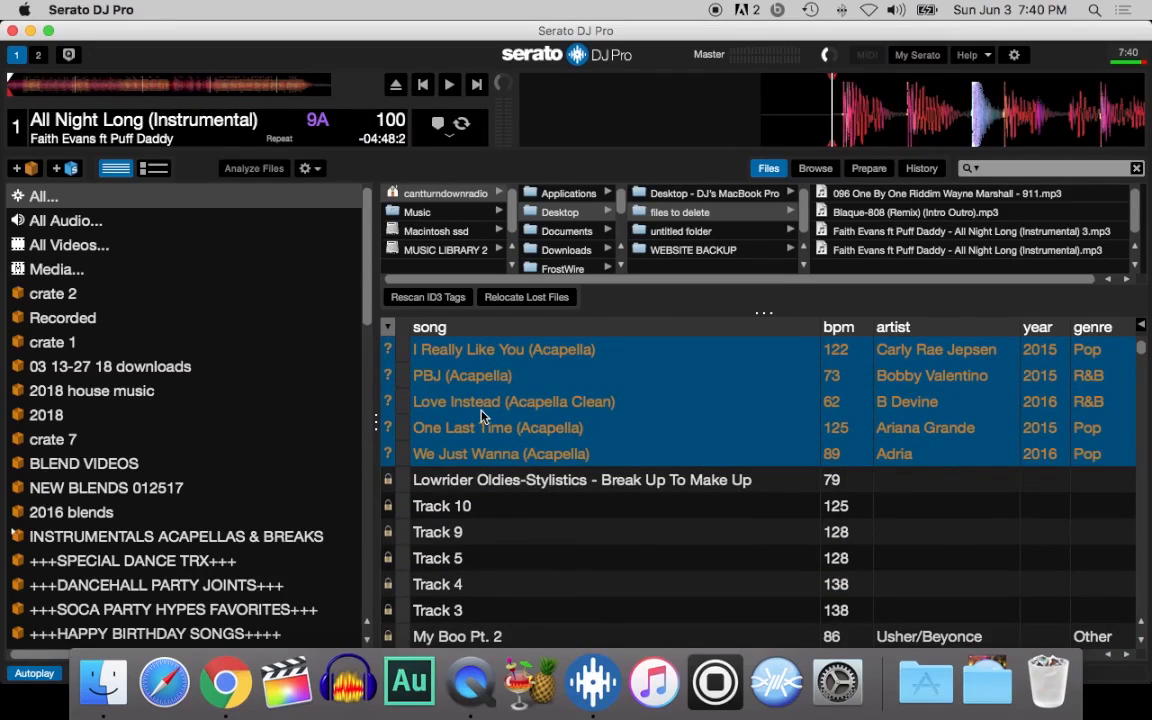
pyautogui.scroll(2, 618, 450)
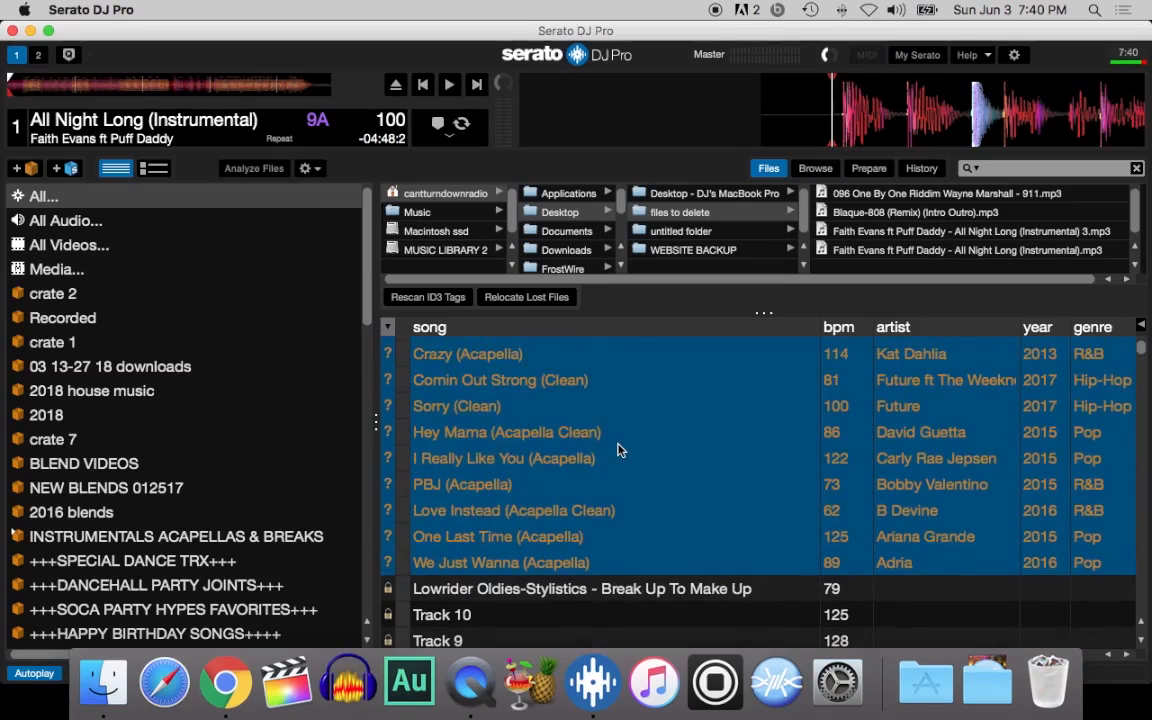
pyautogui.scroll(2, 618, 450)
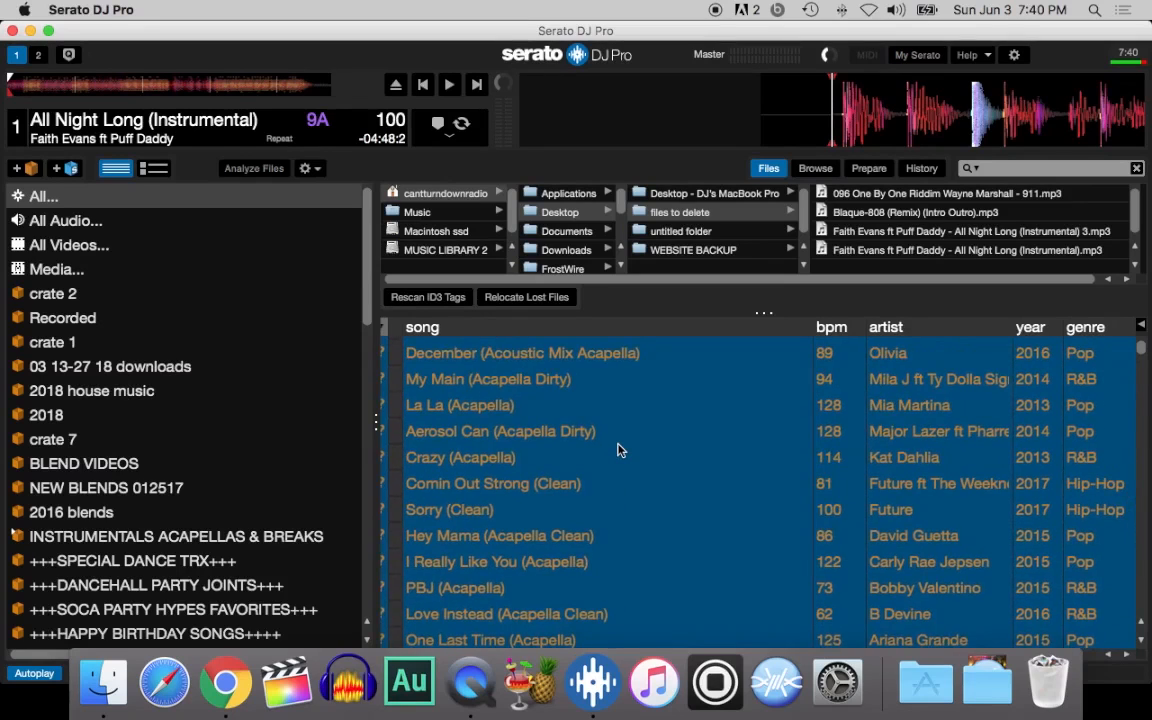
pyautogui.hscroll(-1, 618, 450)
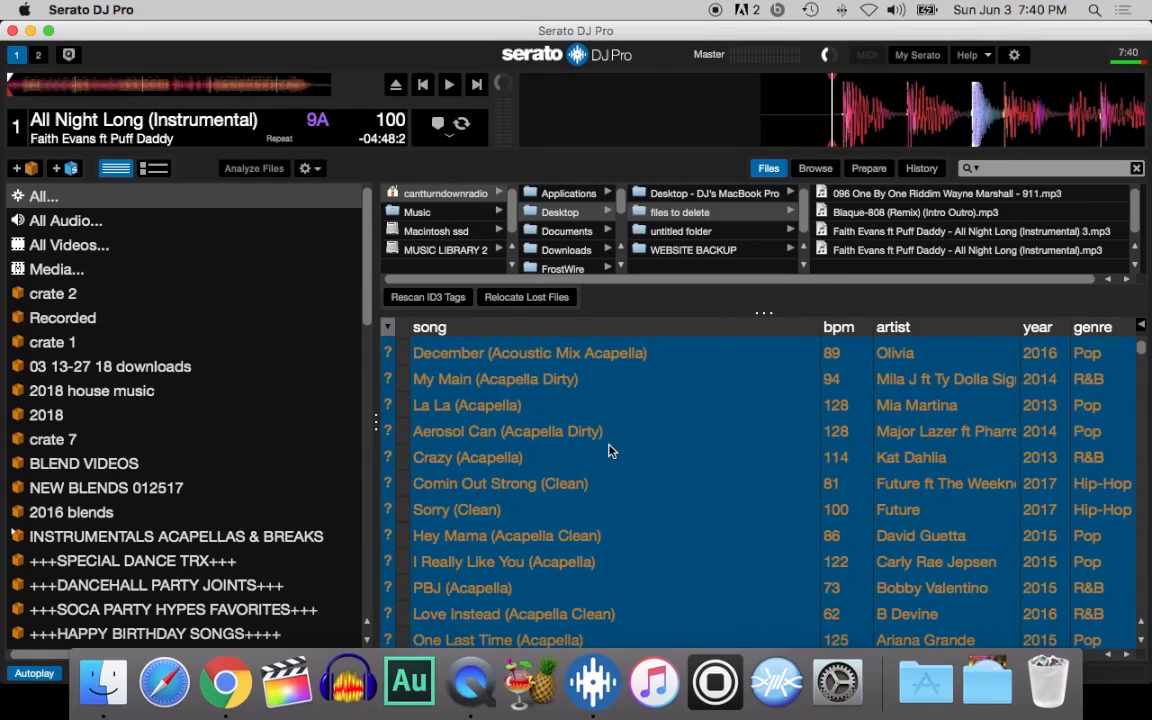
# Step: Check the Protect Library option in the library and display preferences and return to the library
pyautogui.click(1015, 56)
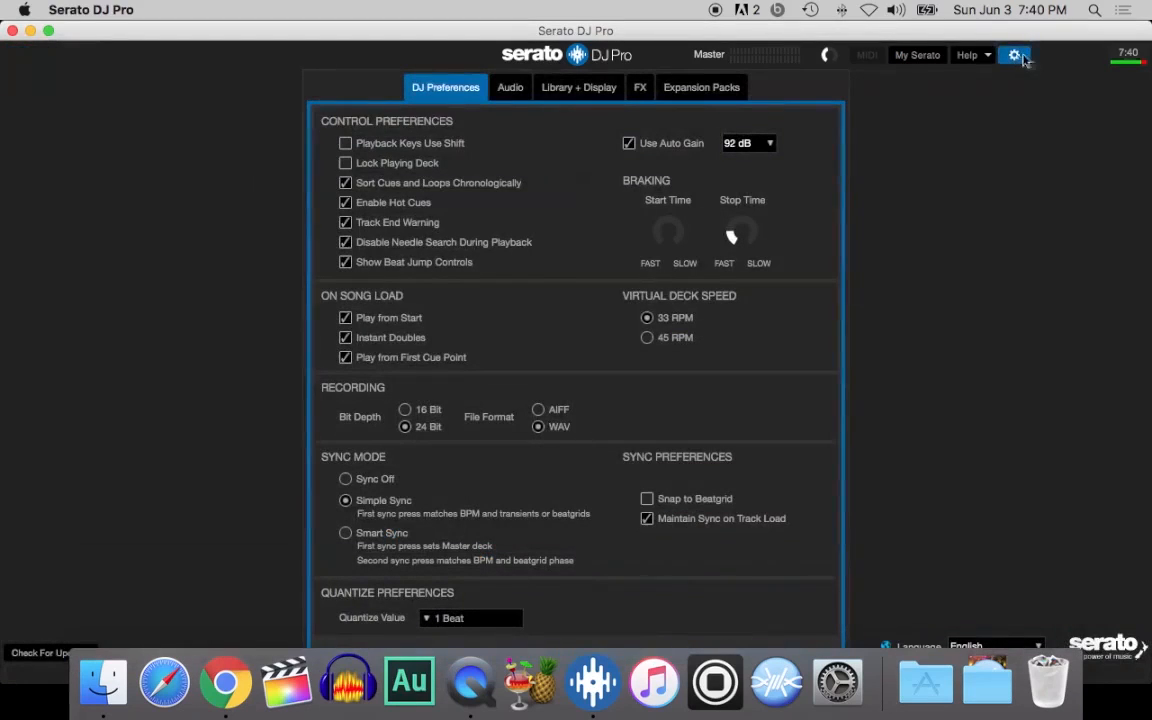
pyautogui.click(543, 96)
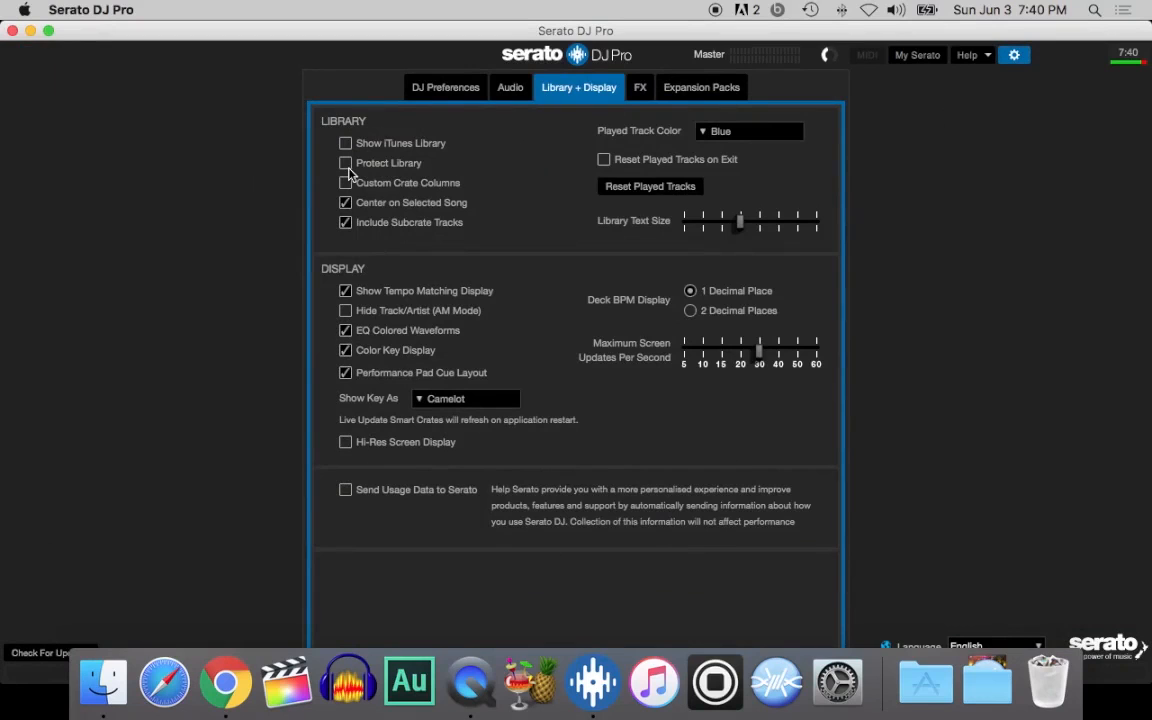
pyautogui.click(1014, 55)
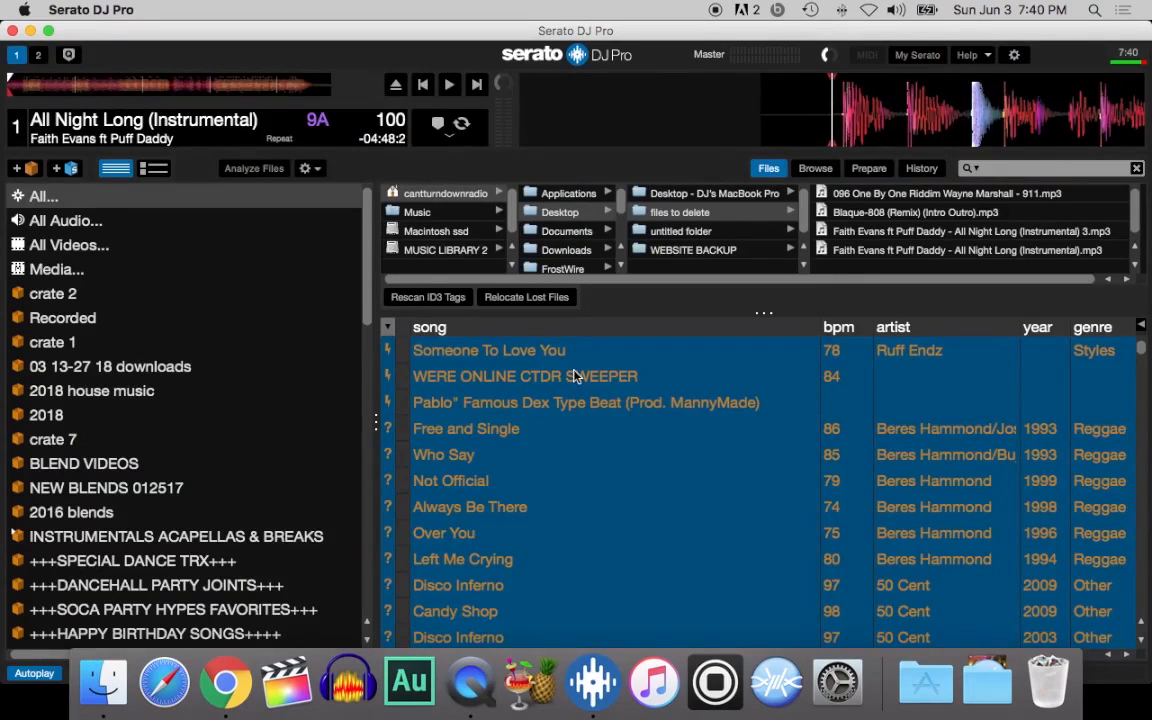
# Step: Delete the selected corrupted and missing tracks from the library
pyautogui.scroll(-6, 575, 376)
pyautogui.scroll(2, 575, 376)
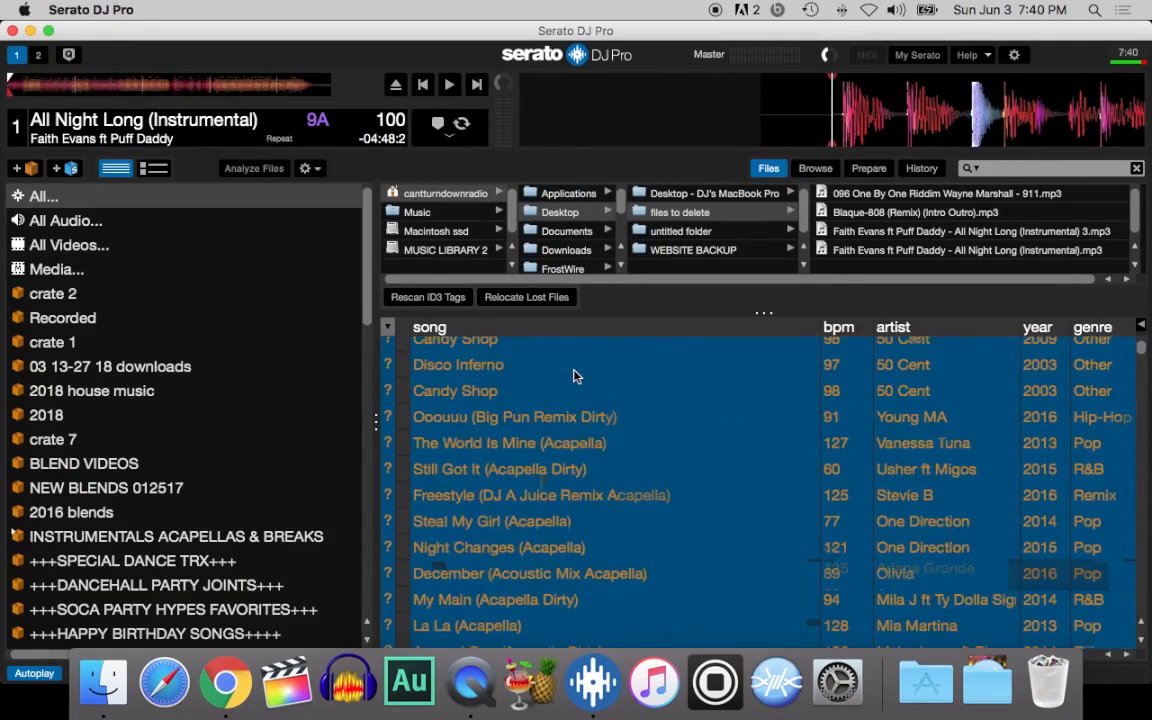
pyautogui.scroll(-3, 575, 376)
pyautogui.scroll(6, 575, 376)
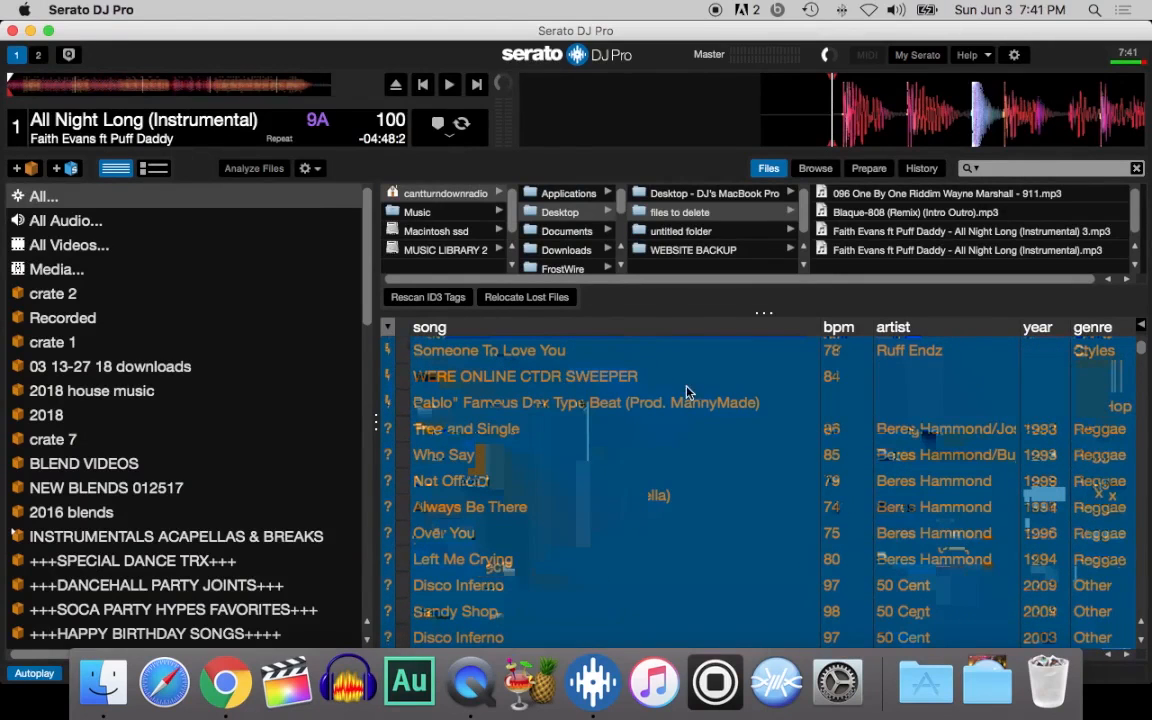
pyautogui.scroll(-3, 672, 395)
pyautogui.scroll(3, 672, 395)
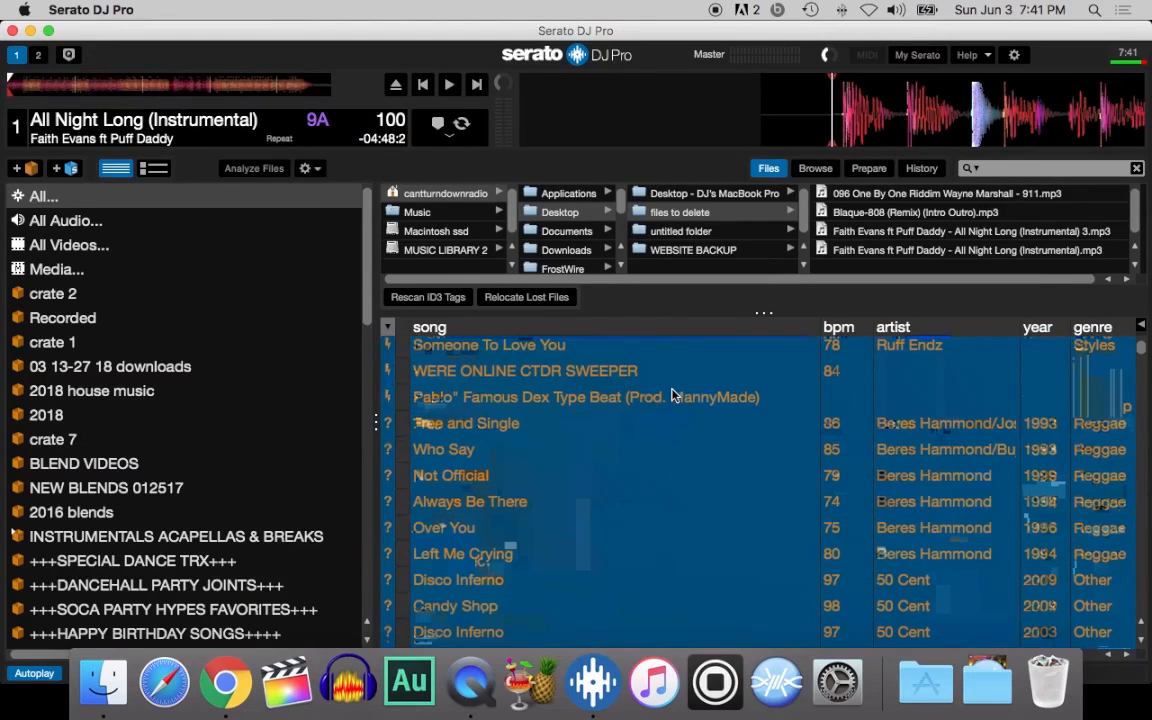
pyautogui.scroll(-1, 672, 395)
pyautogui.hscroll(1, 672, 395)
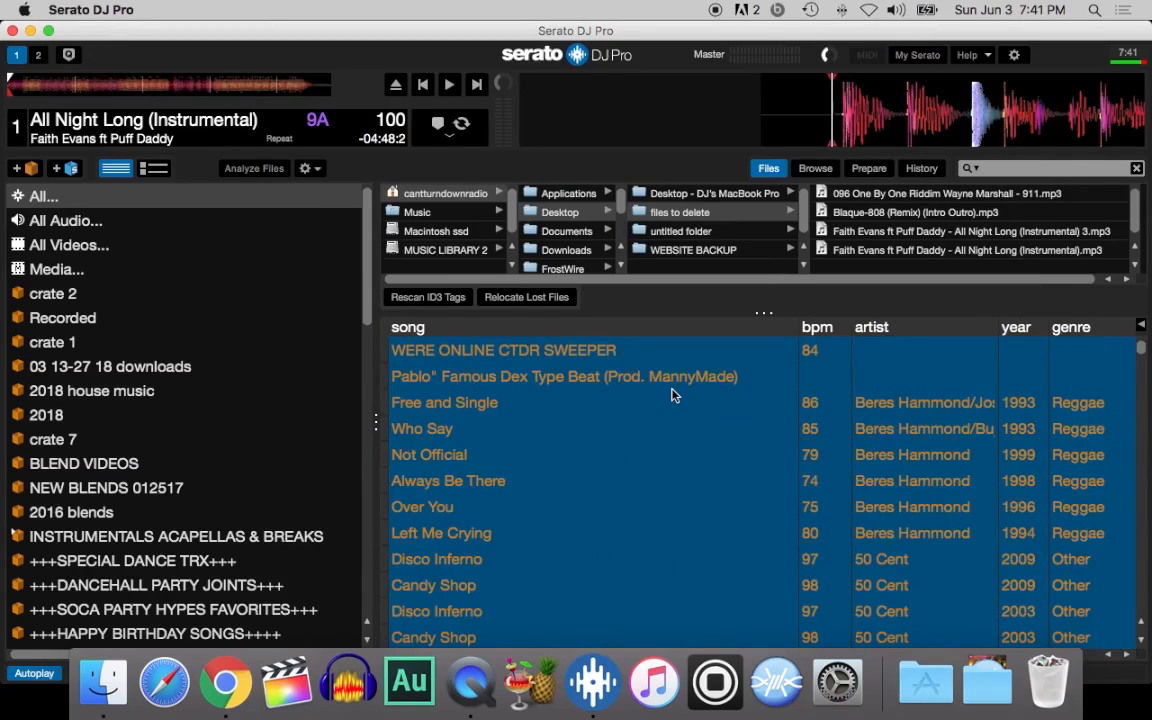
pyautogui.press('super+BackSpace')
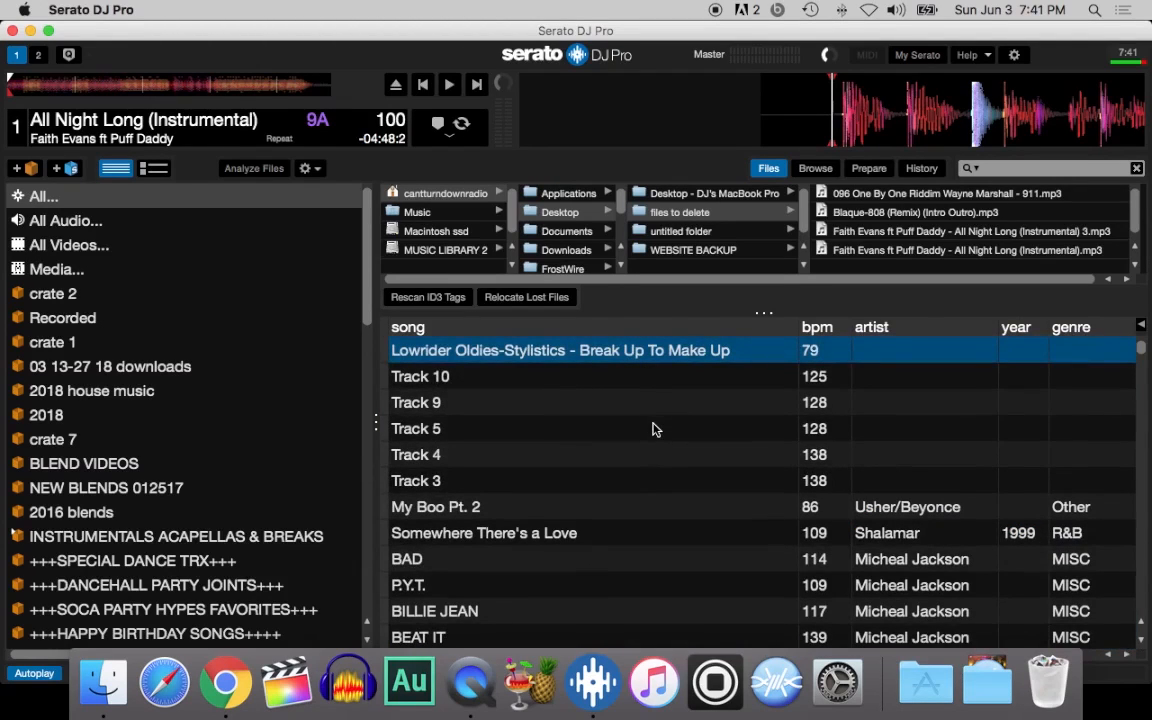
# Step: Look through the status-sorted library for any remaining corrupted or missing tracks
pyautogui.hscroll(-2, 463, 356)
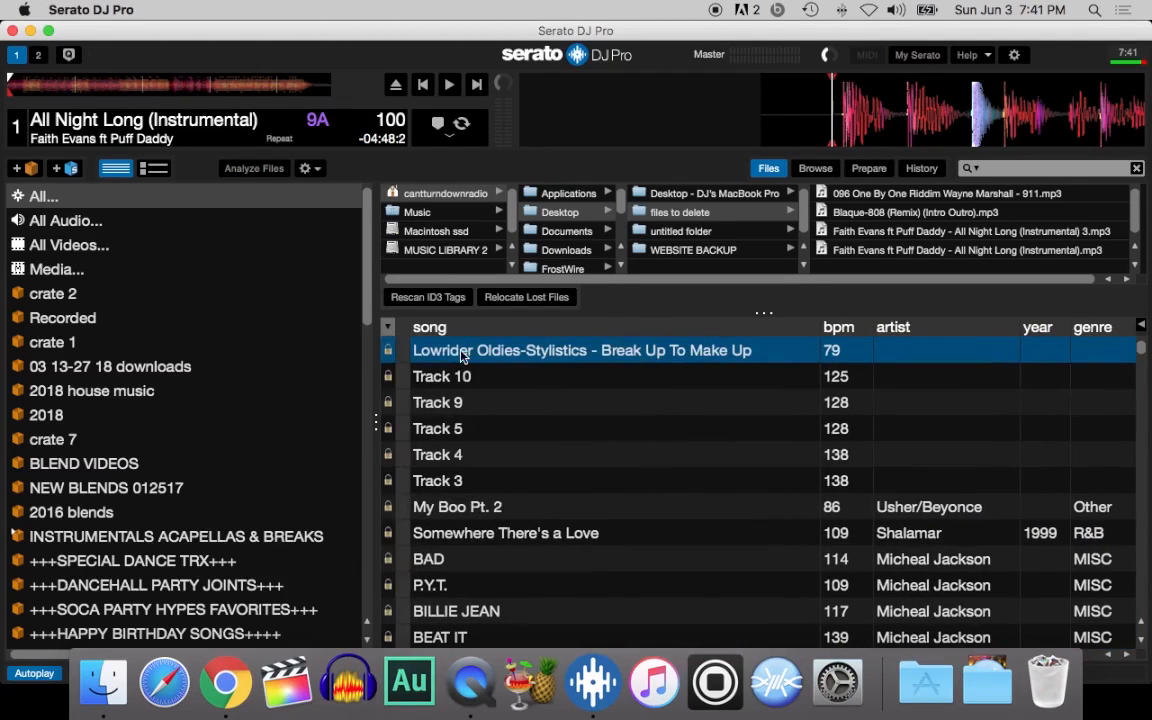
pyautogui.scroll(-20, 553, 440)
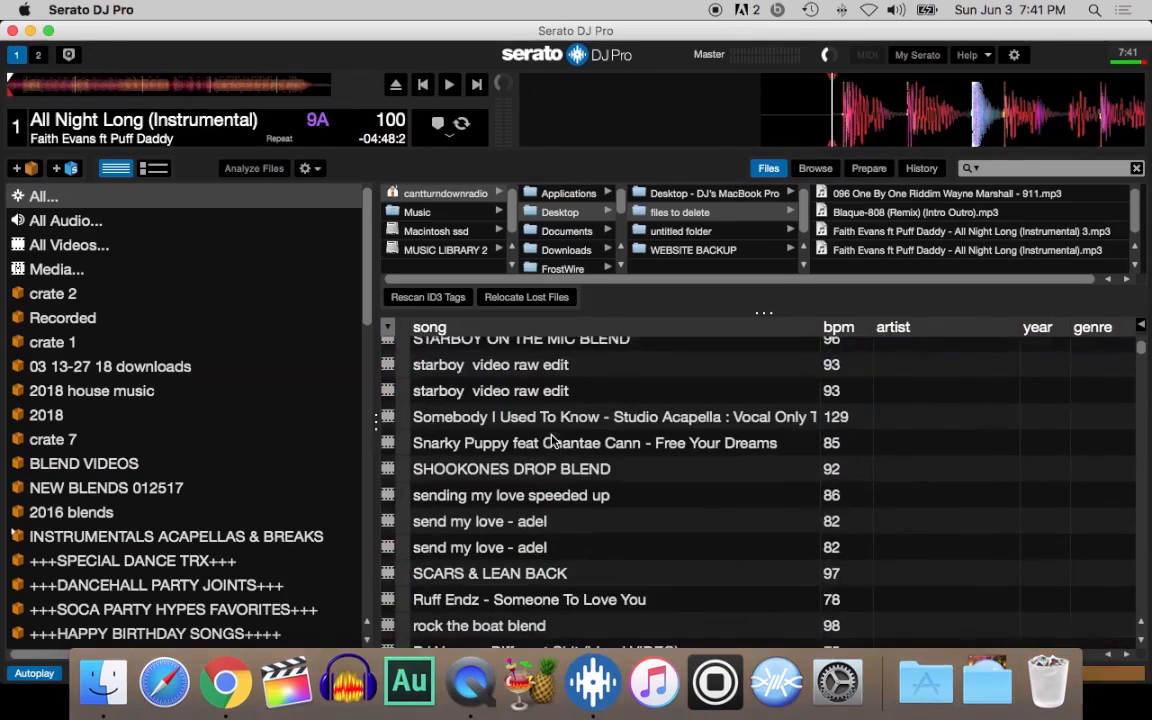
pyautogui.scroll(-1, 553, 440)
pyautogui.scroll(-10, 553, 440)
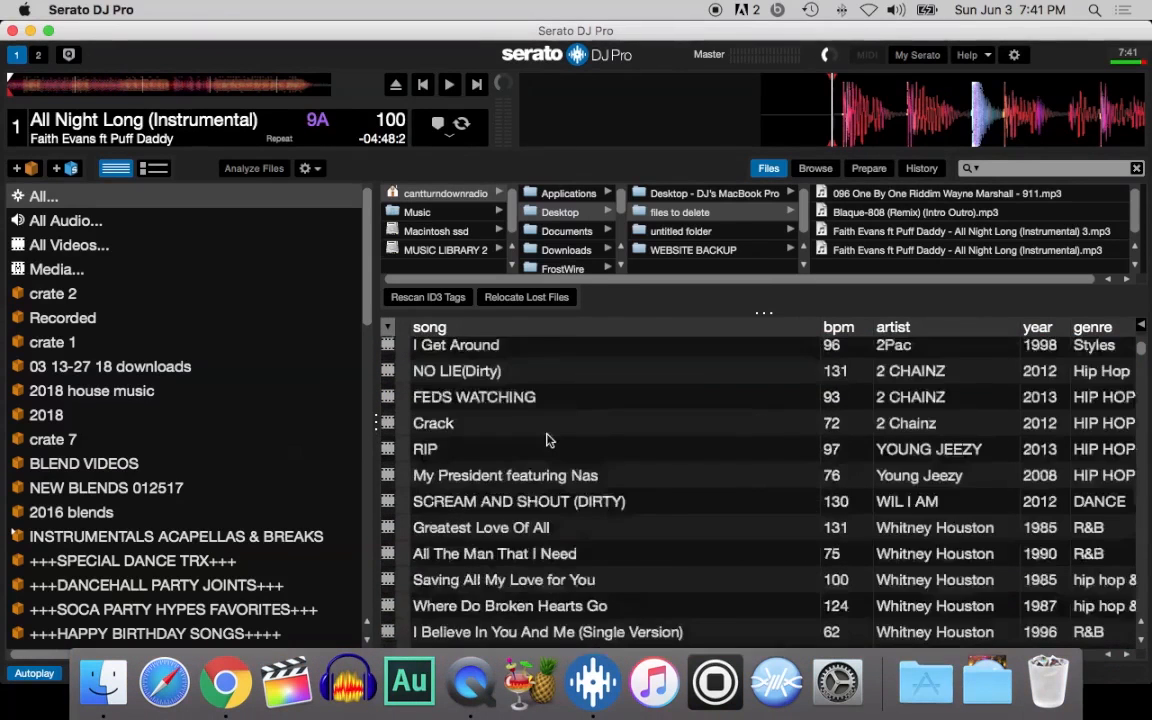
pyautogui.scroll(20, 548, 440)
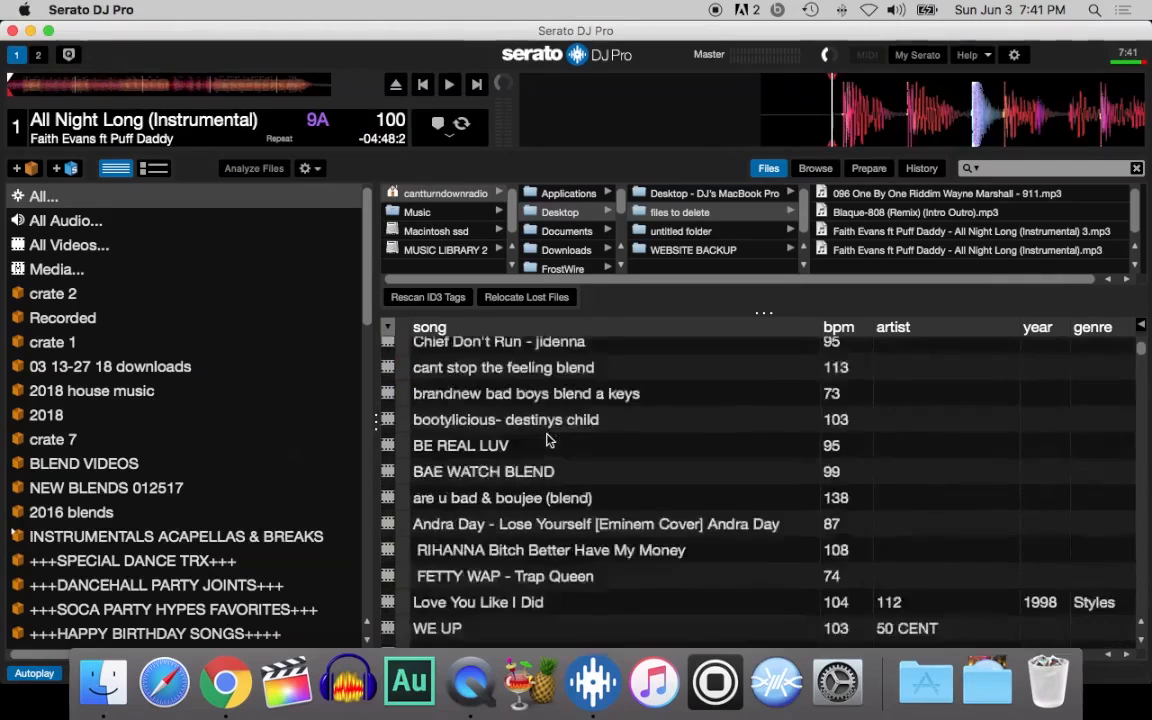
pyautogui.hscroll(2, 548, 440)
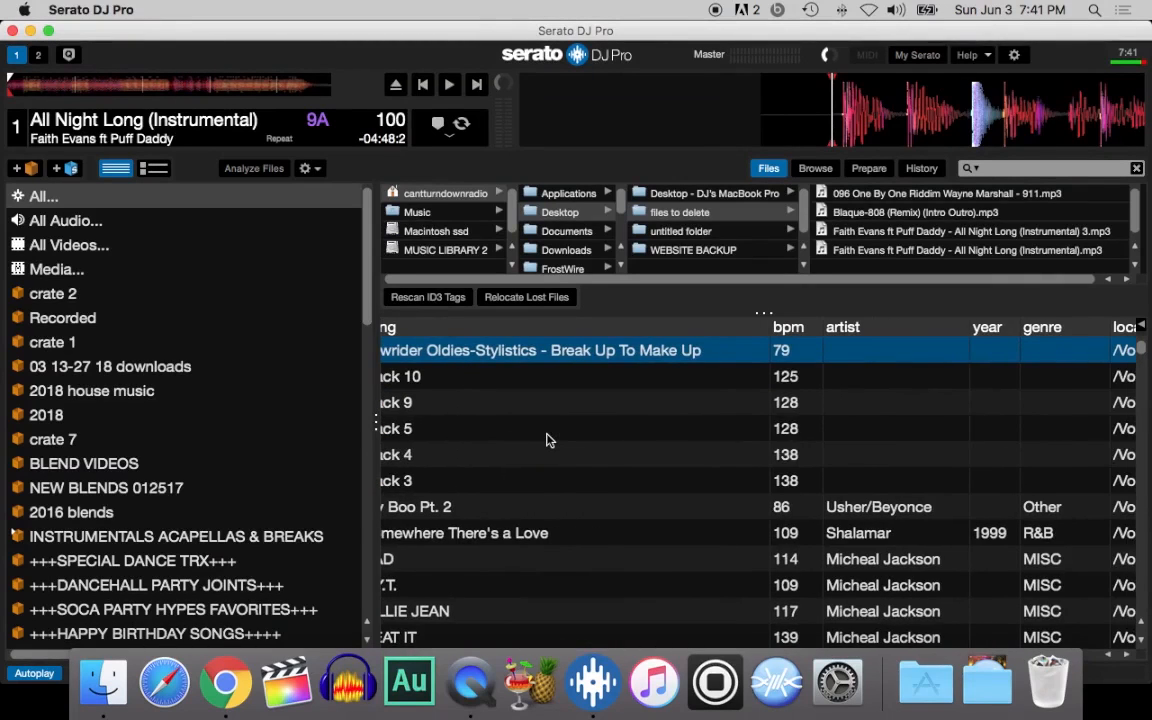
pyautogui.hscroll(-2, 548, 440)
pyautogui.scroll(-20, 548, 440)
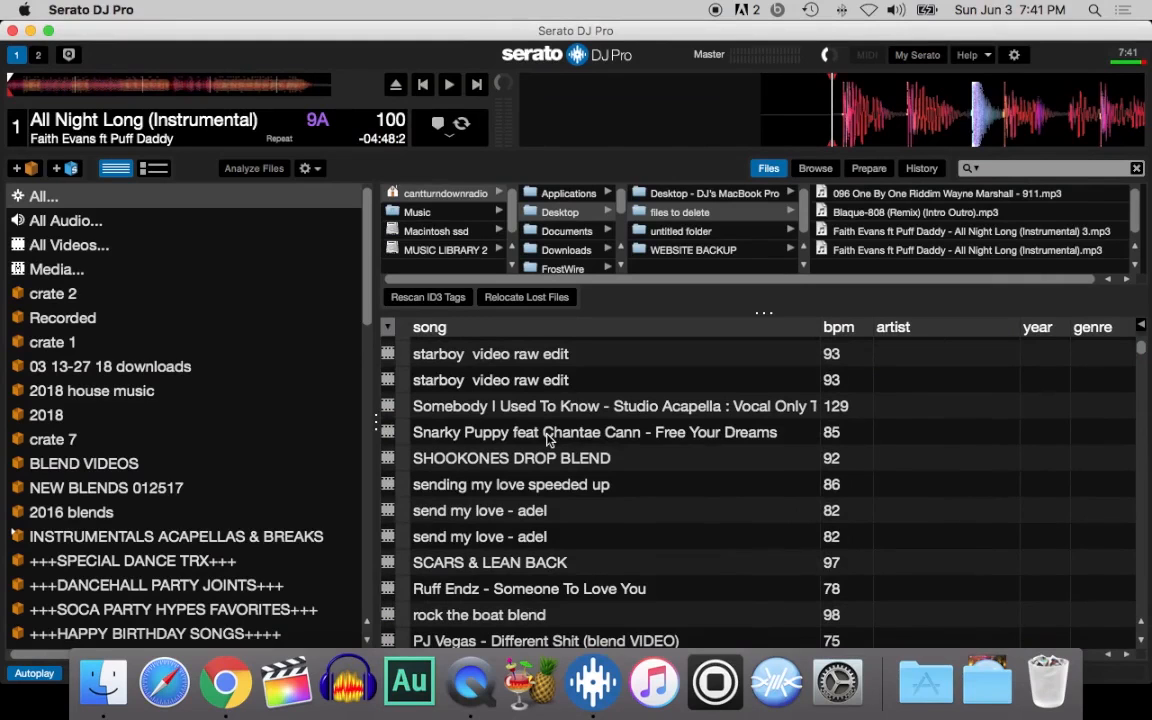
pyautogui.scroll(-10, 548, 440)
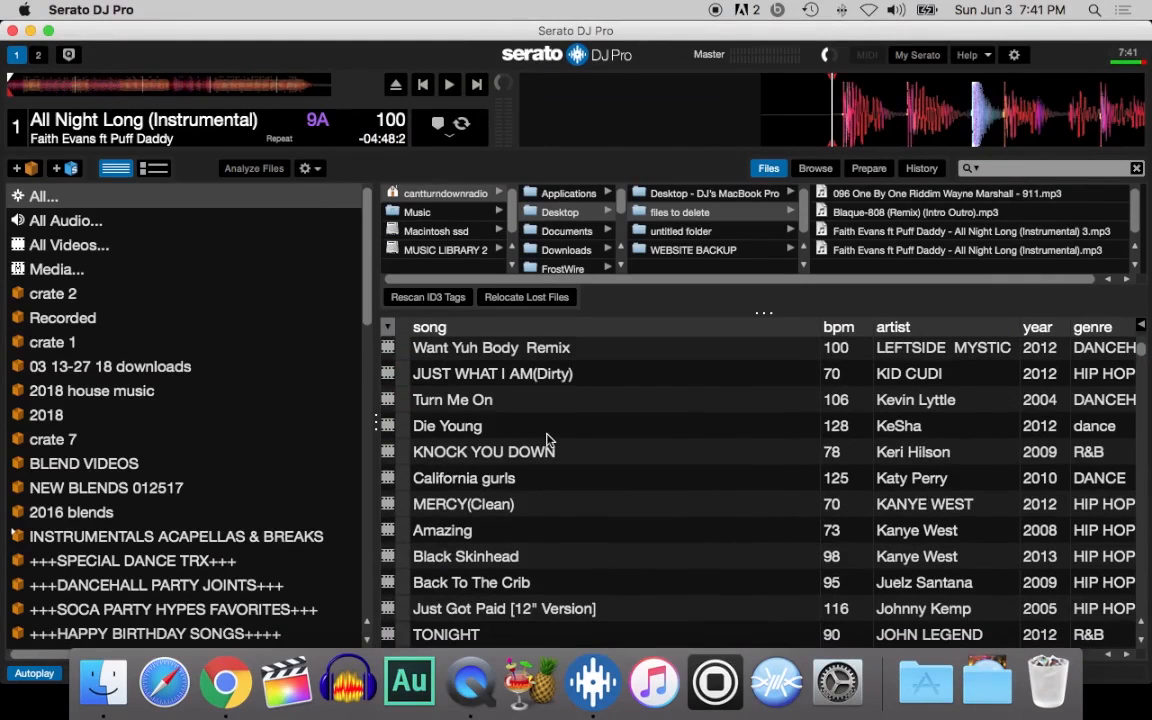
pyautogui.scroll(15, 548, 440)
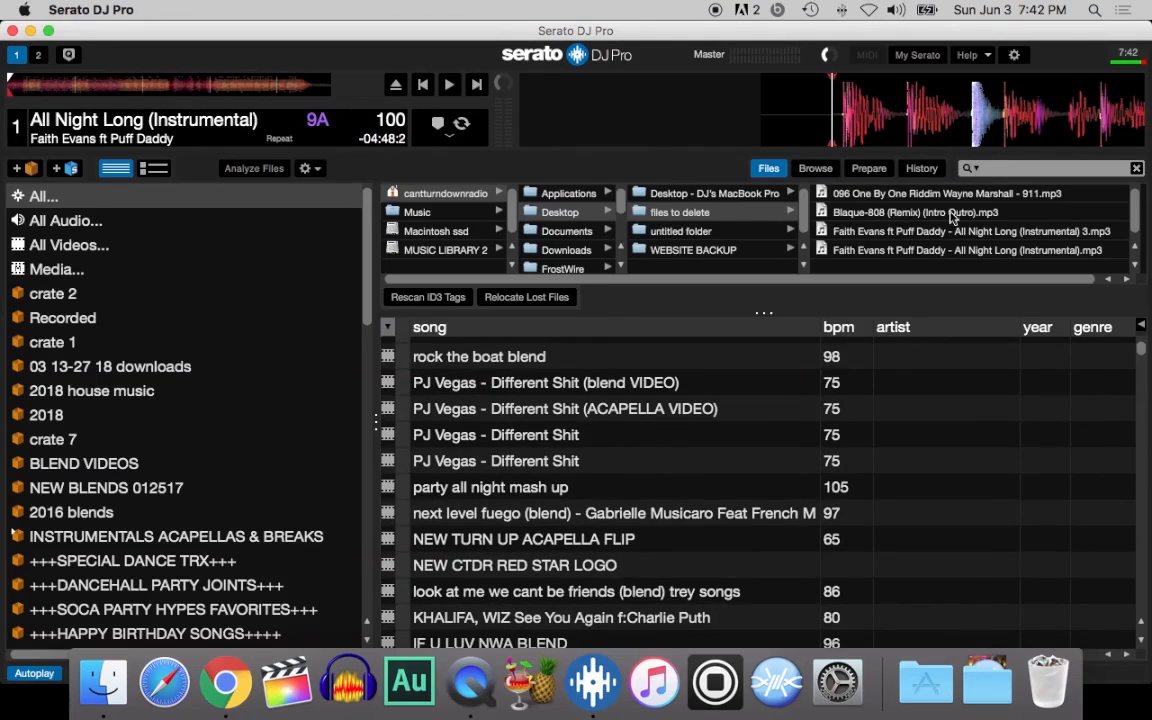
# Step: Minimize Serato DJ Pro, move the selected MP3 files in the "files to delete" folder to the Trash and close the folder window
pyautogui.click(30, 31)
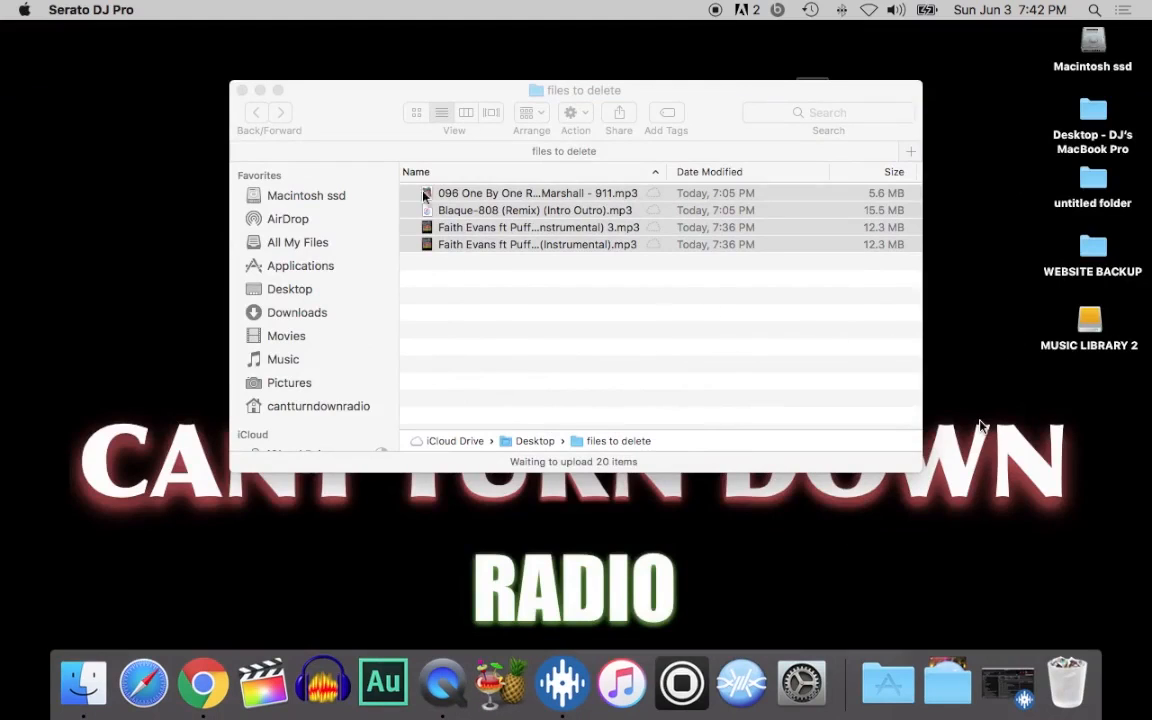
pyautogui.rightClick(484, 224)
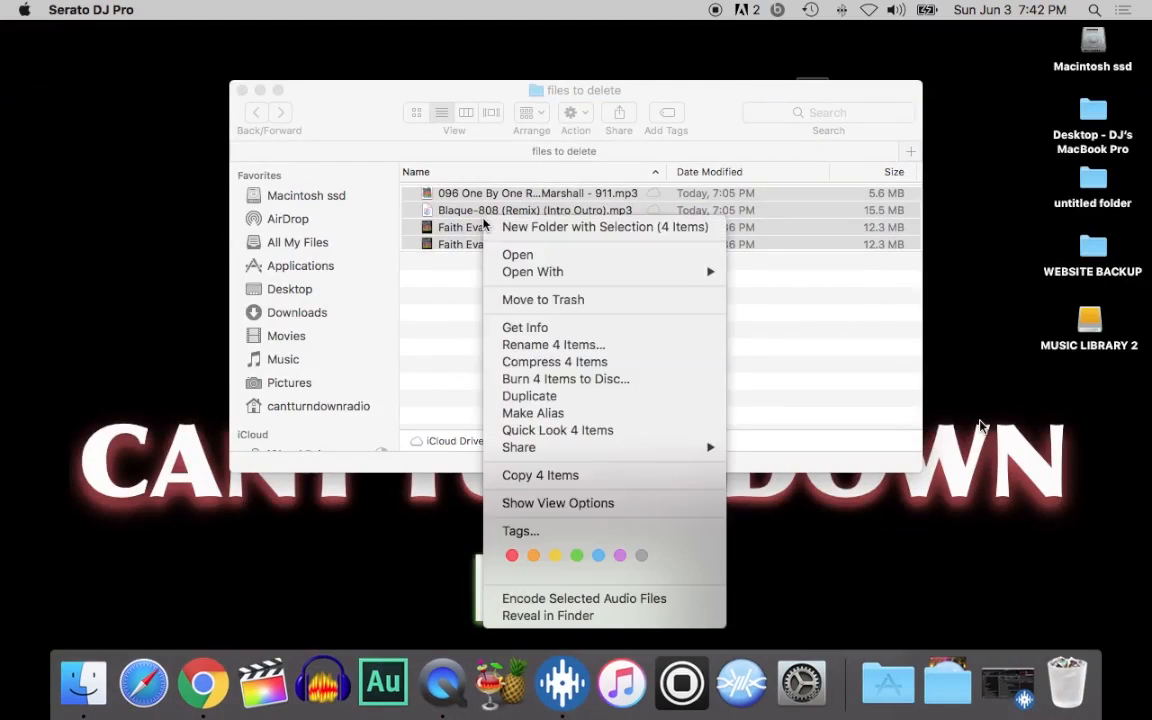
pyautogui.click(555, 302)
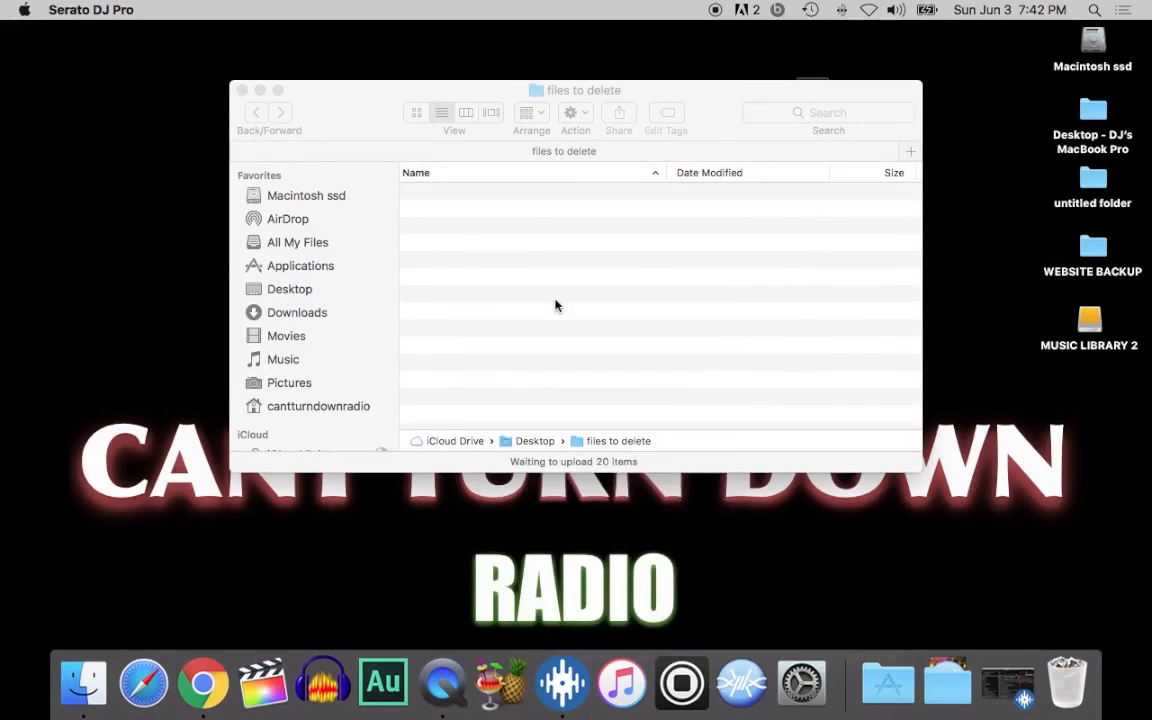
pyautogui.click(241, 91)
# Step: Open the Trash and permanently erase all items in it
pyautogui.click(1068, 668)
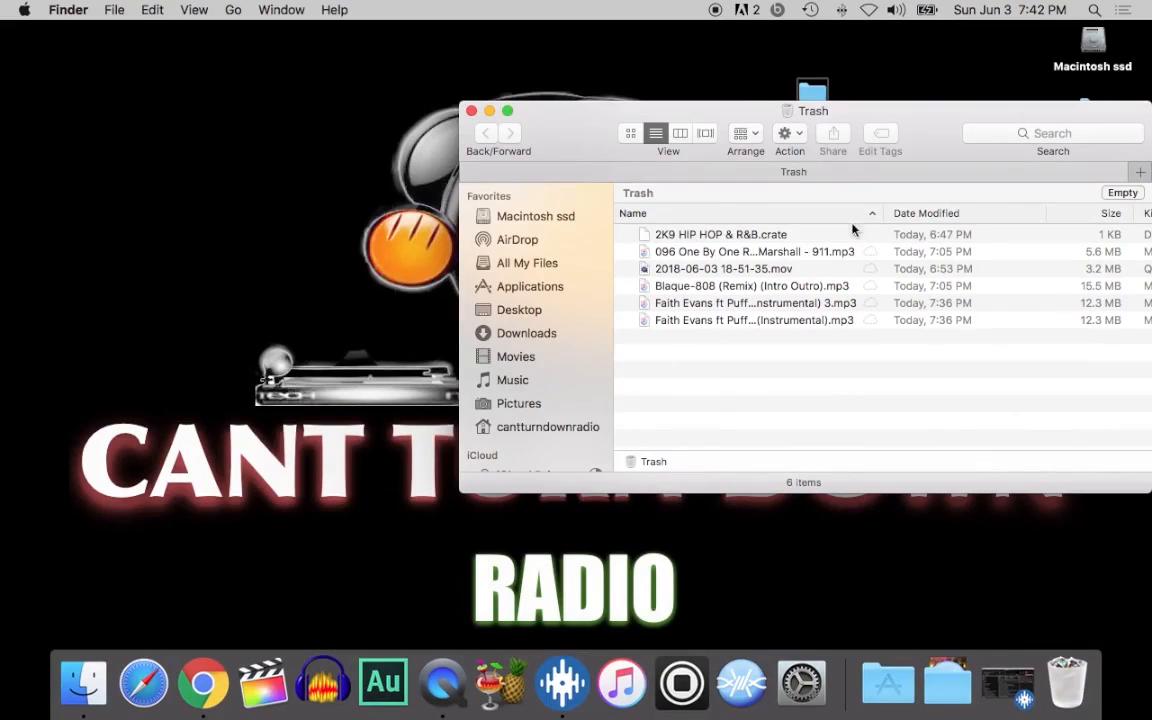
pyautogui.moveTo(922, 120); pyautogui.dragTo(784, 114)
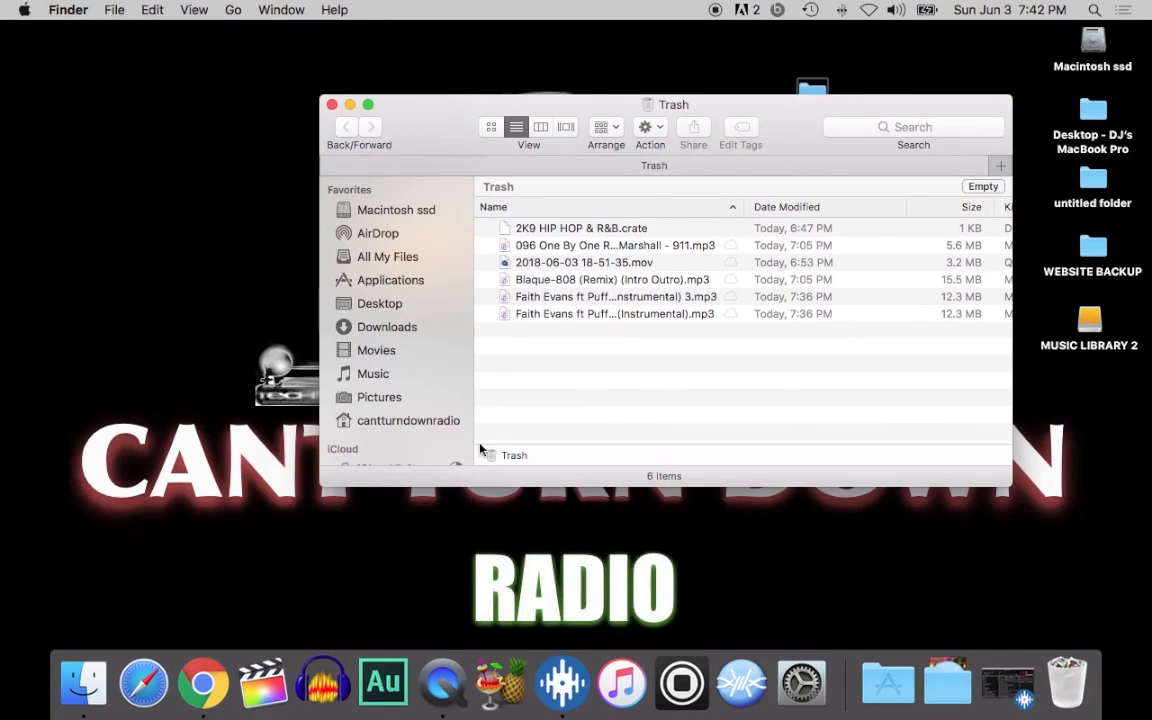
pyautogui.click(982, 188)
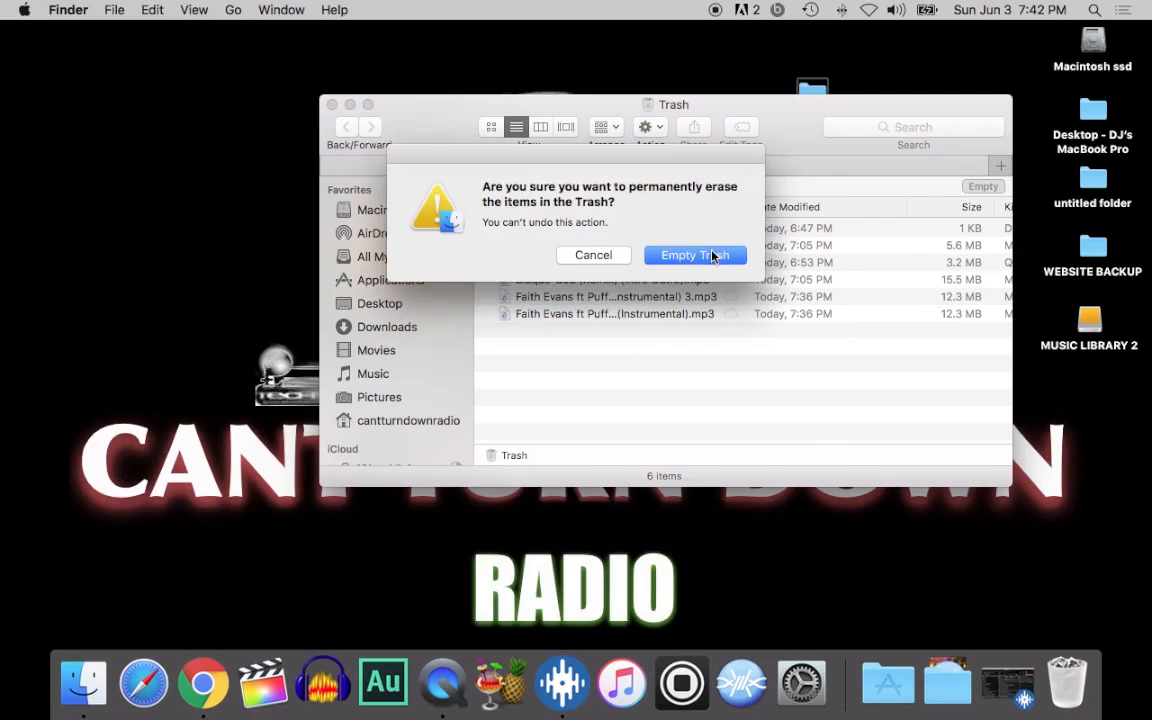
pyautogui.click(712, 256)
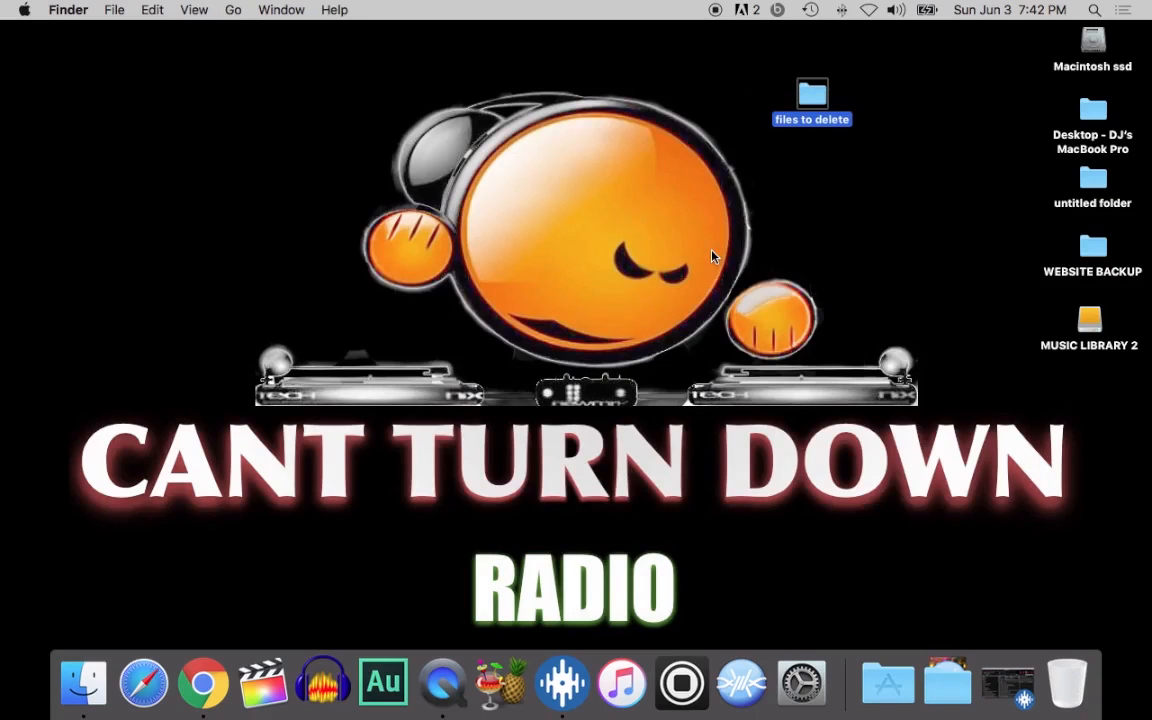